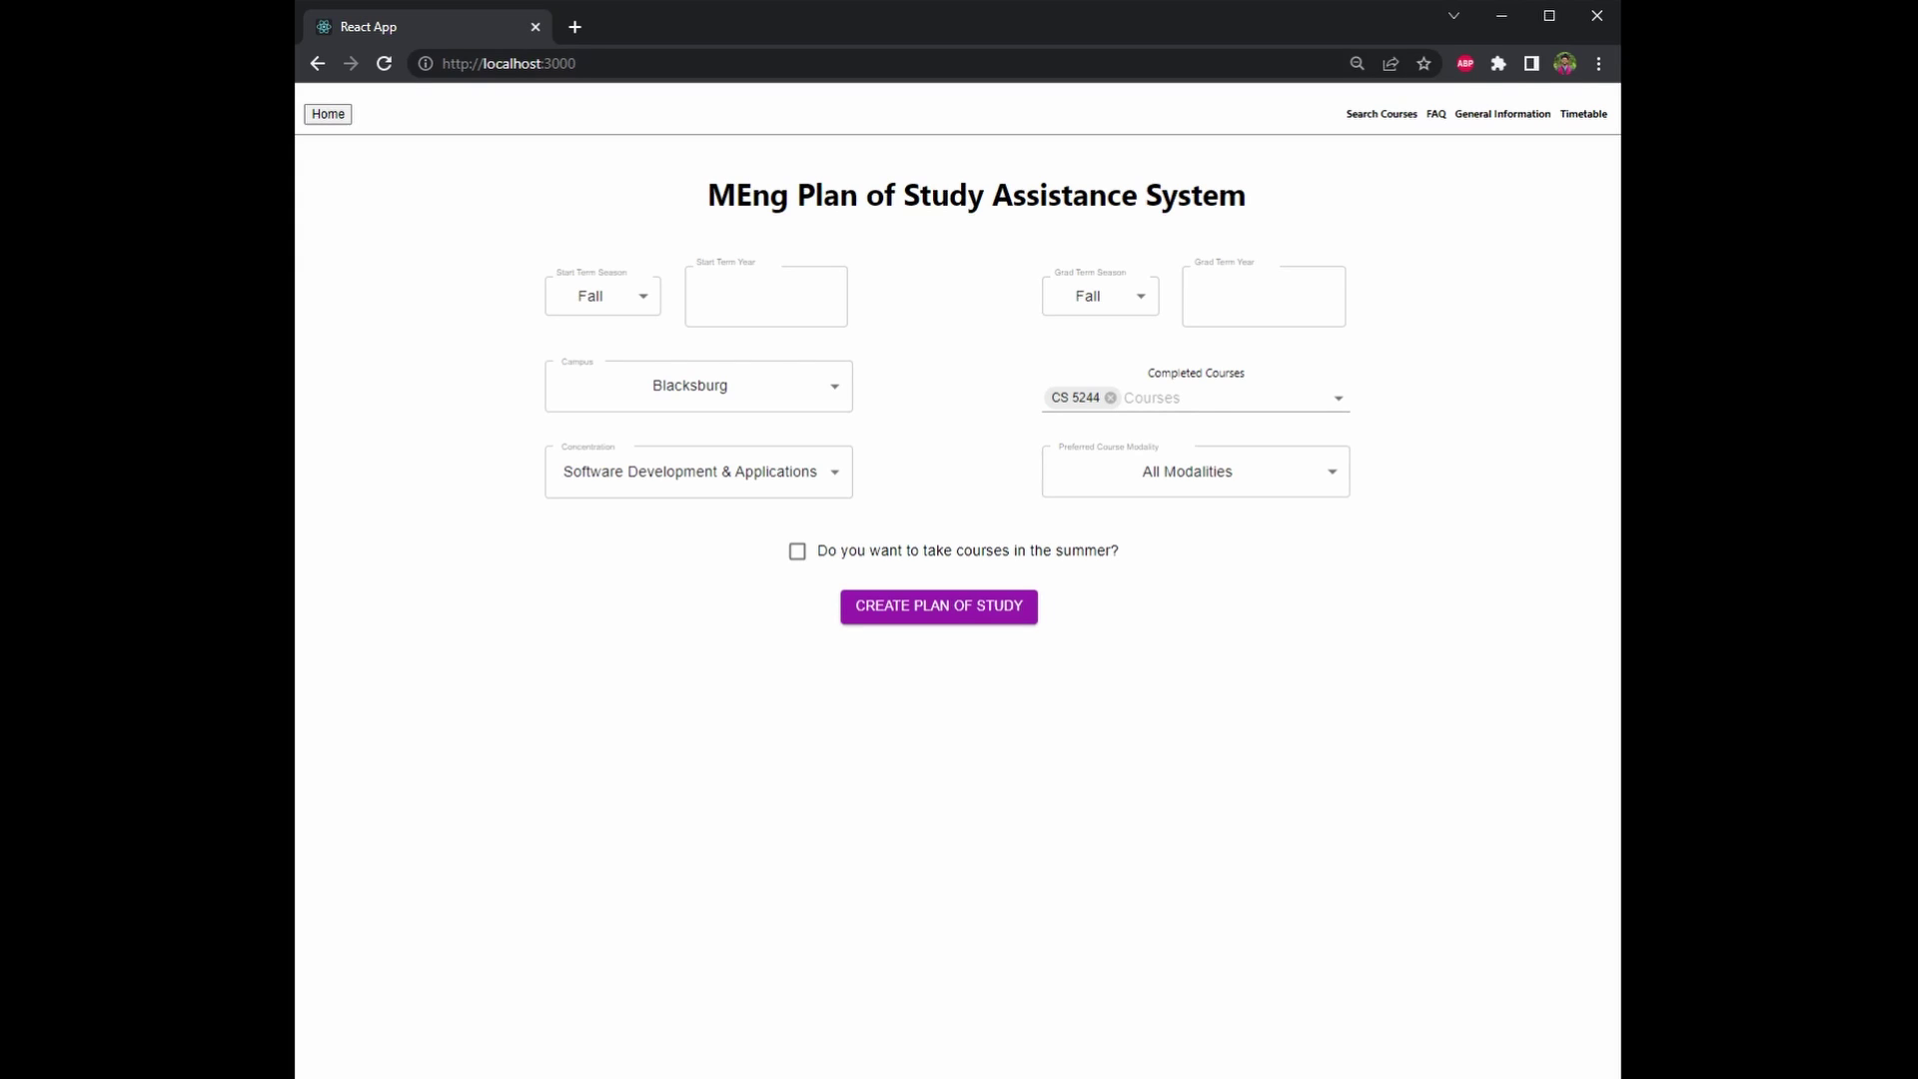
Step: Set the start term to Fall 2022 and graduation to Spring 2024
key("Tab")
type("2022")
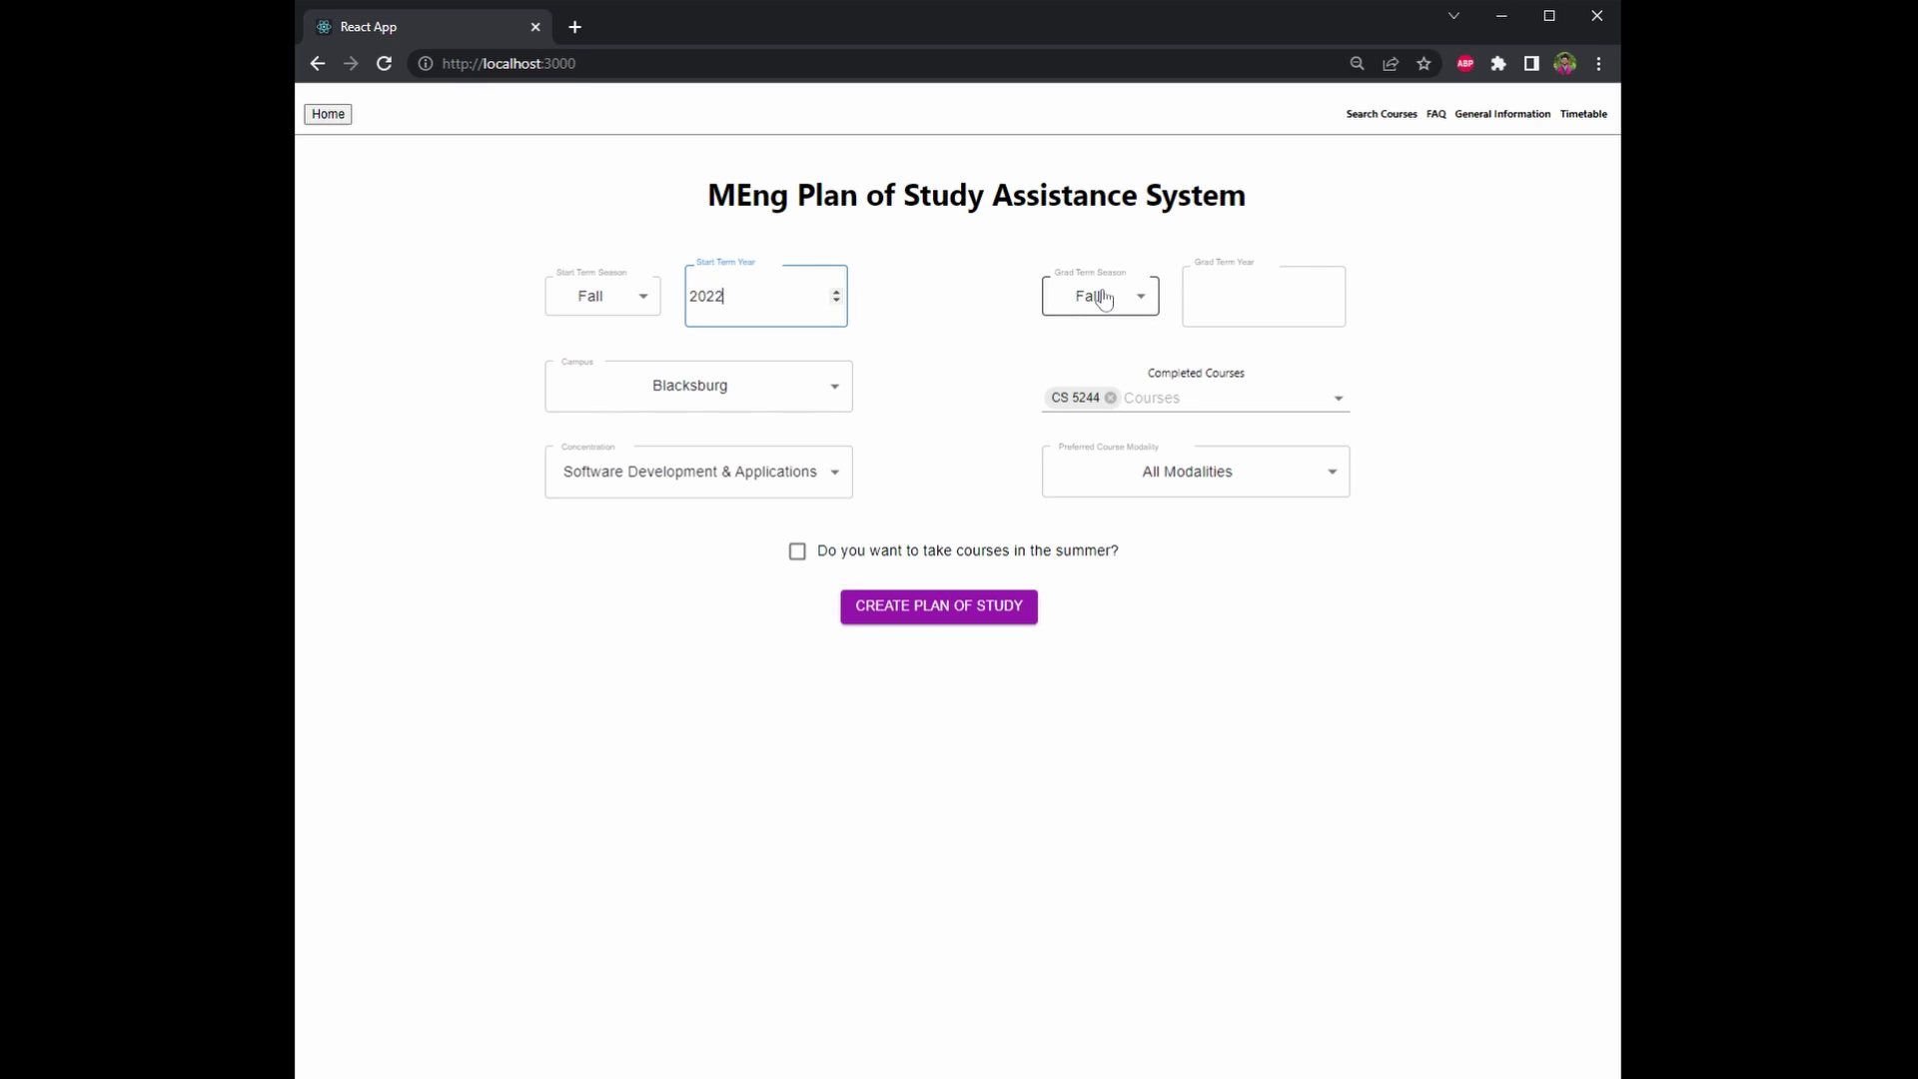
left_click(1102, 300)
key("Tab")
type("2")
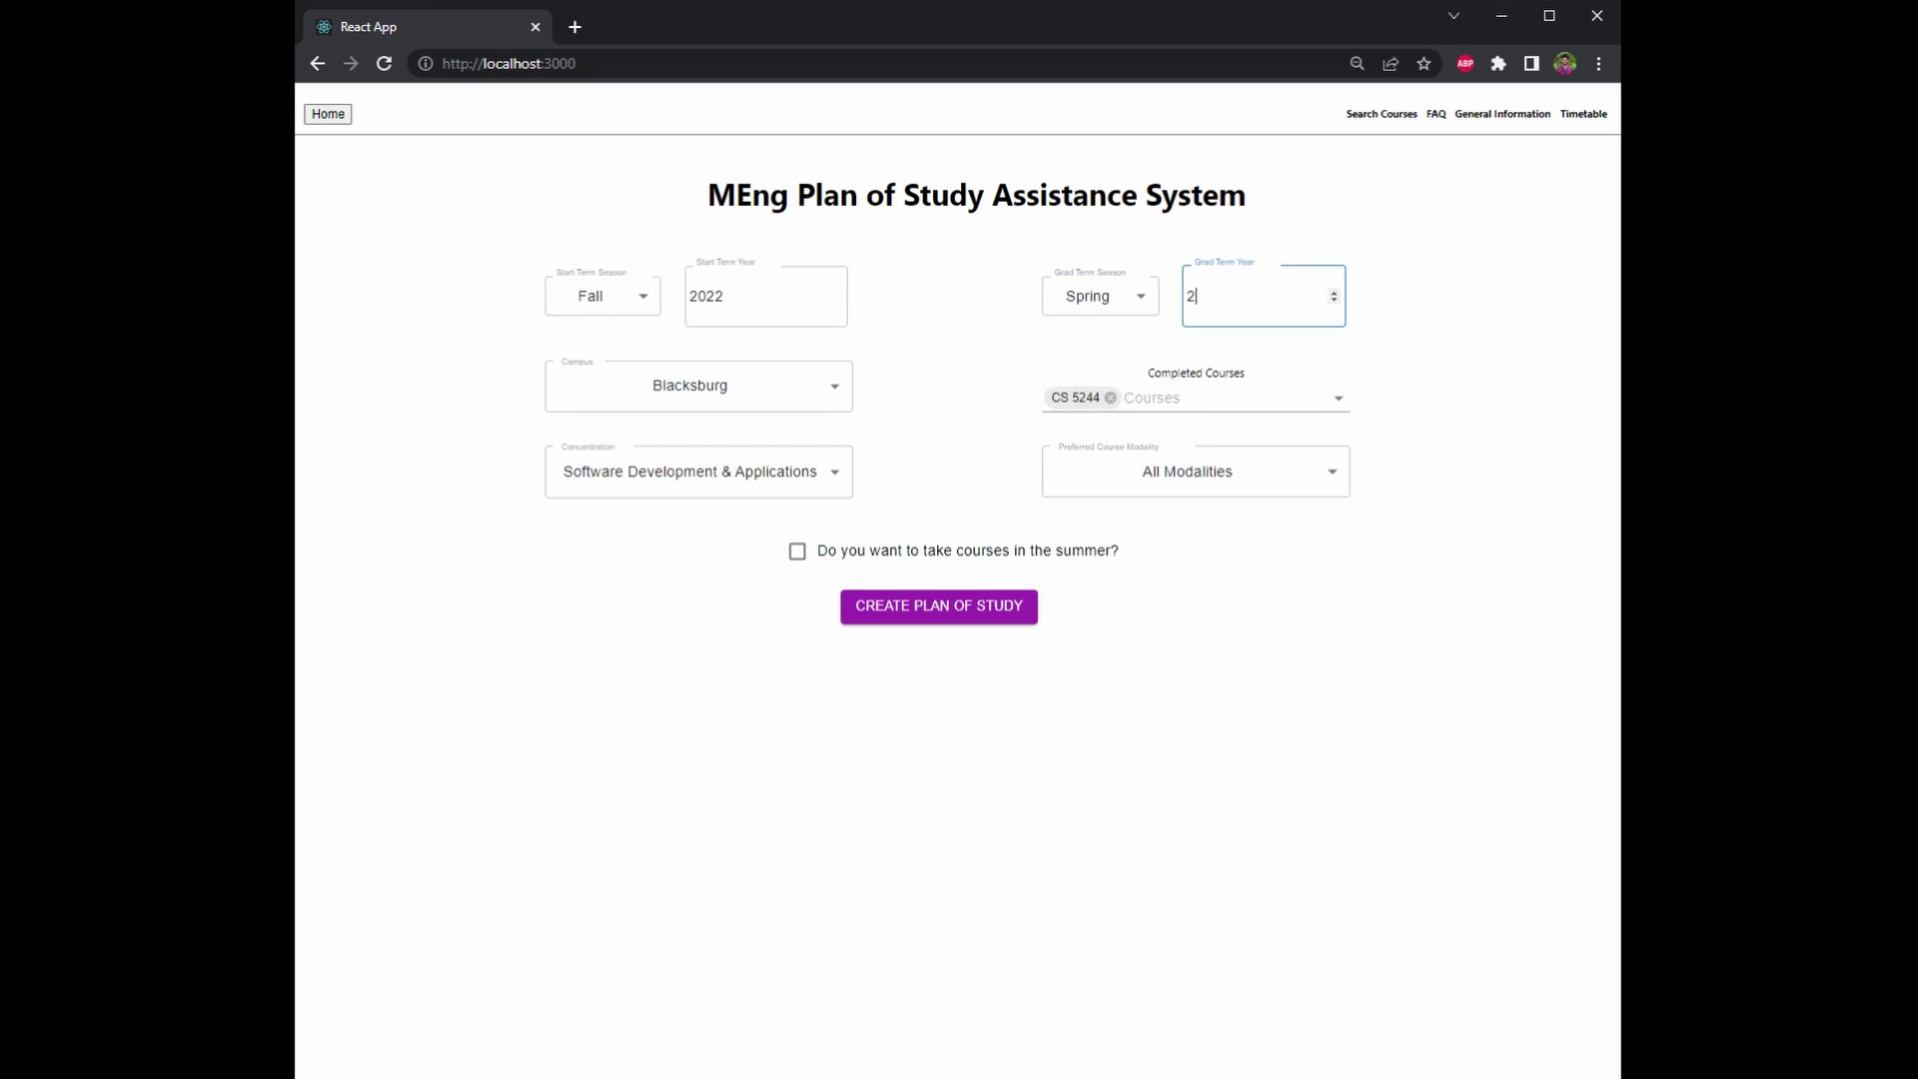
type("024")
left_click(1446, 313)
Step: Keep Blacksburg campus, Software Development & Applications concentration and All Modalities
left_click(759, 384)
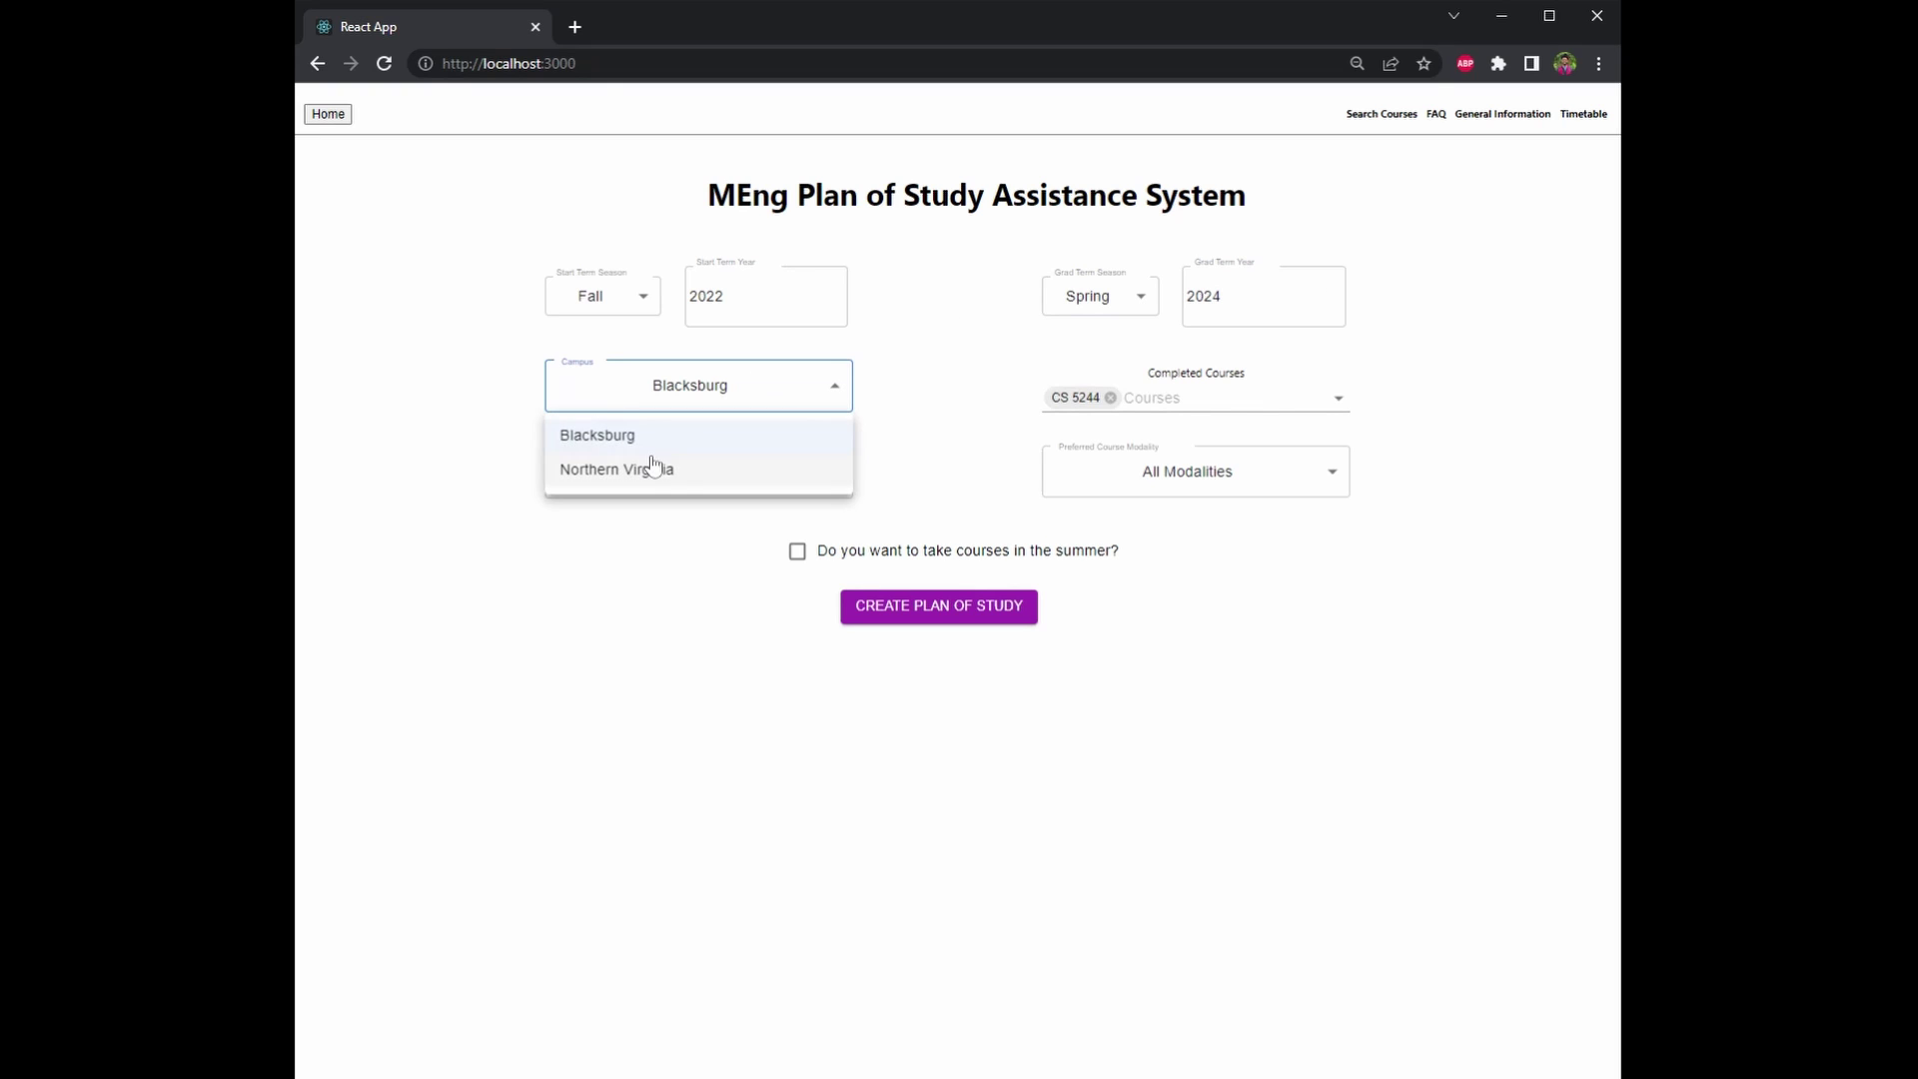
left_click(699, 435)
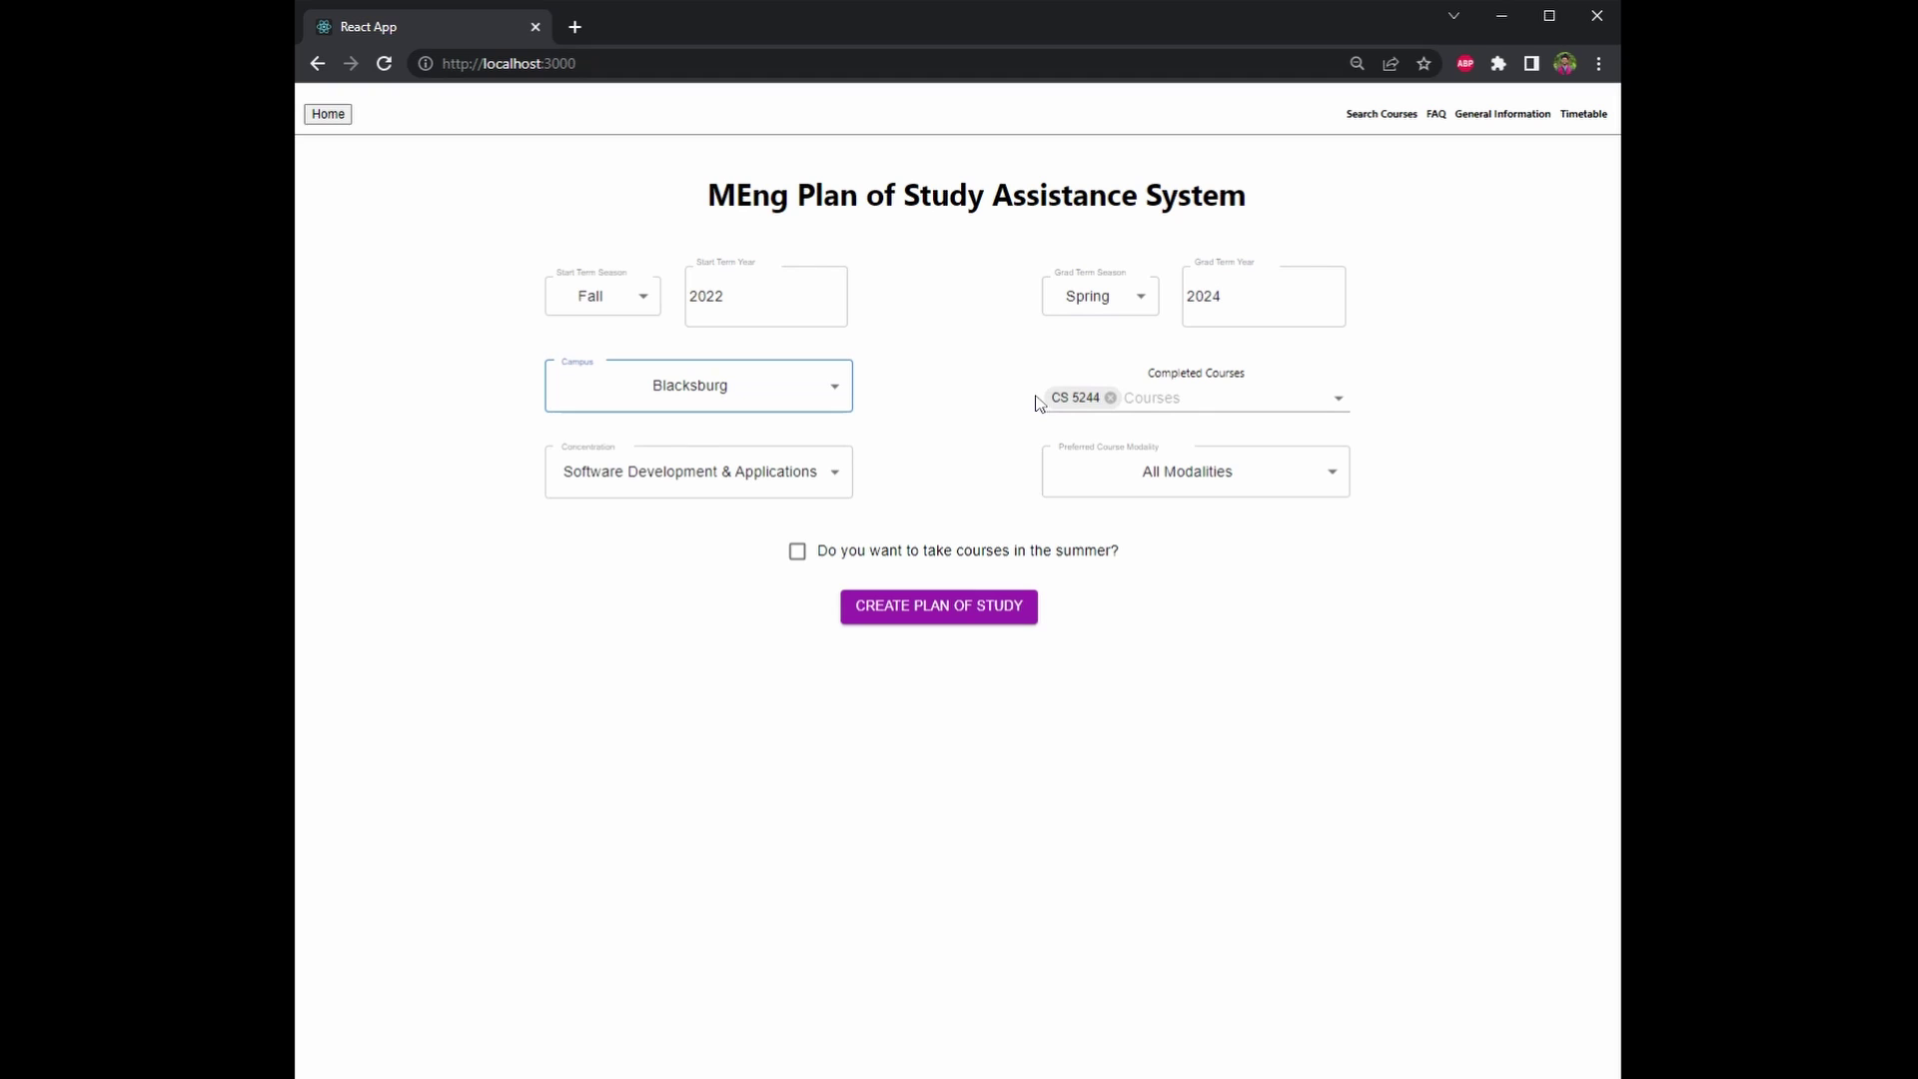
left_click(831, 481)
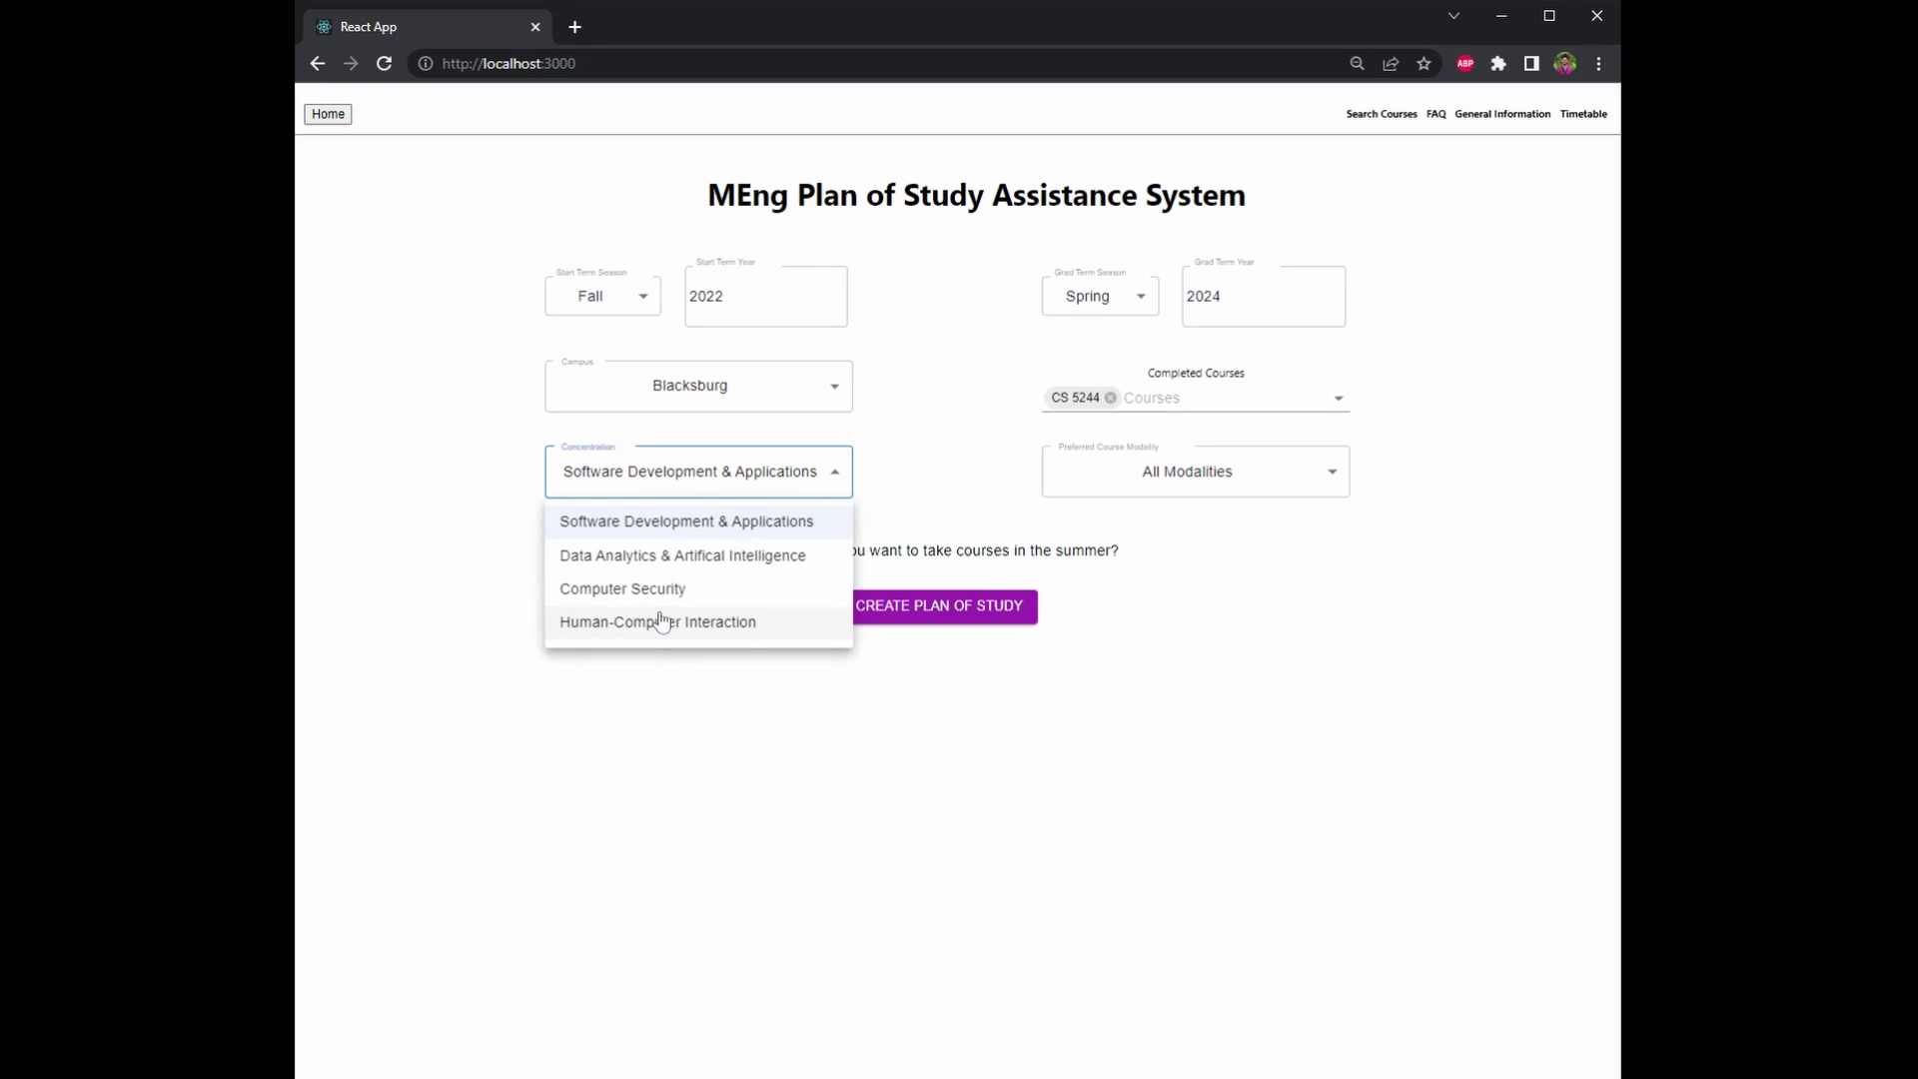
left_click(639, 588)
left_click(689, 479)
left_click(688, 523)
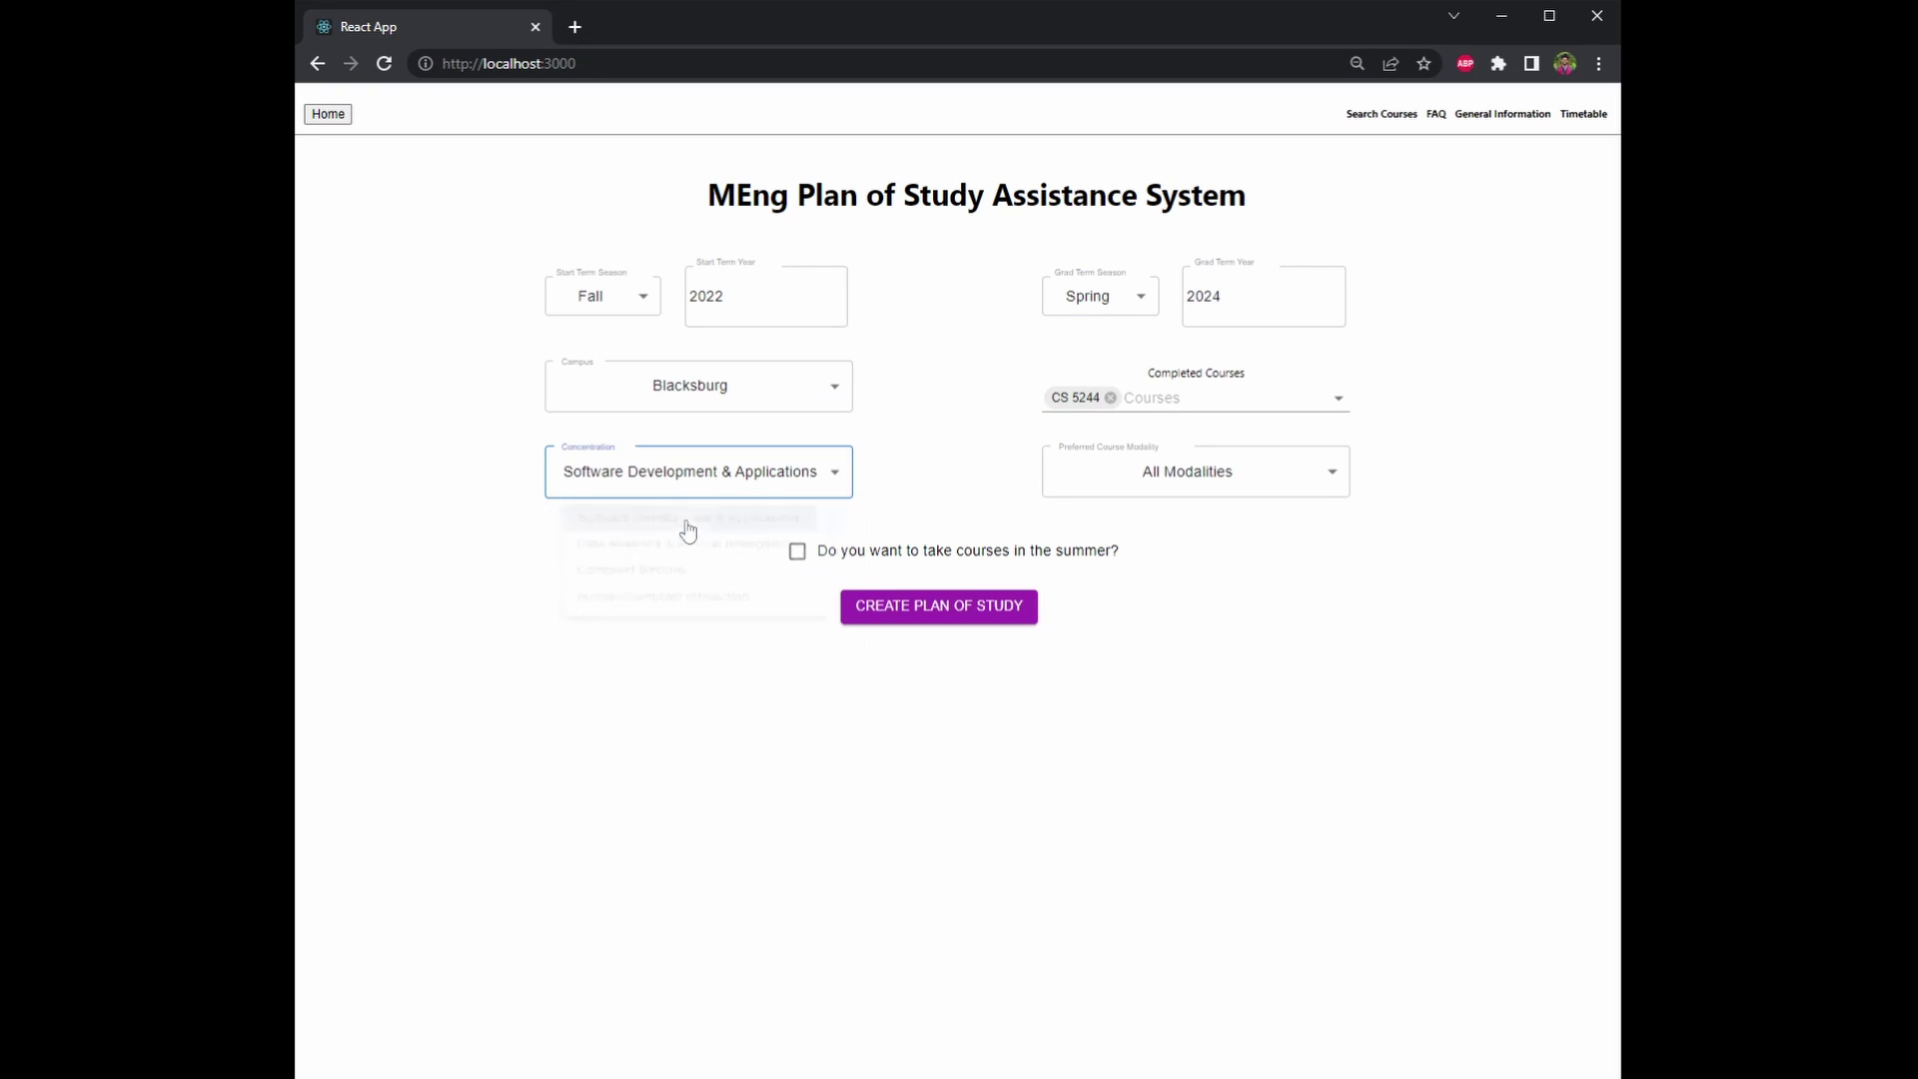
left_click(1102, 486)
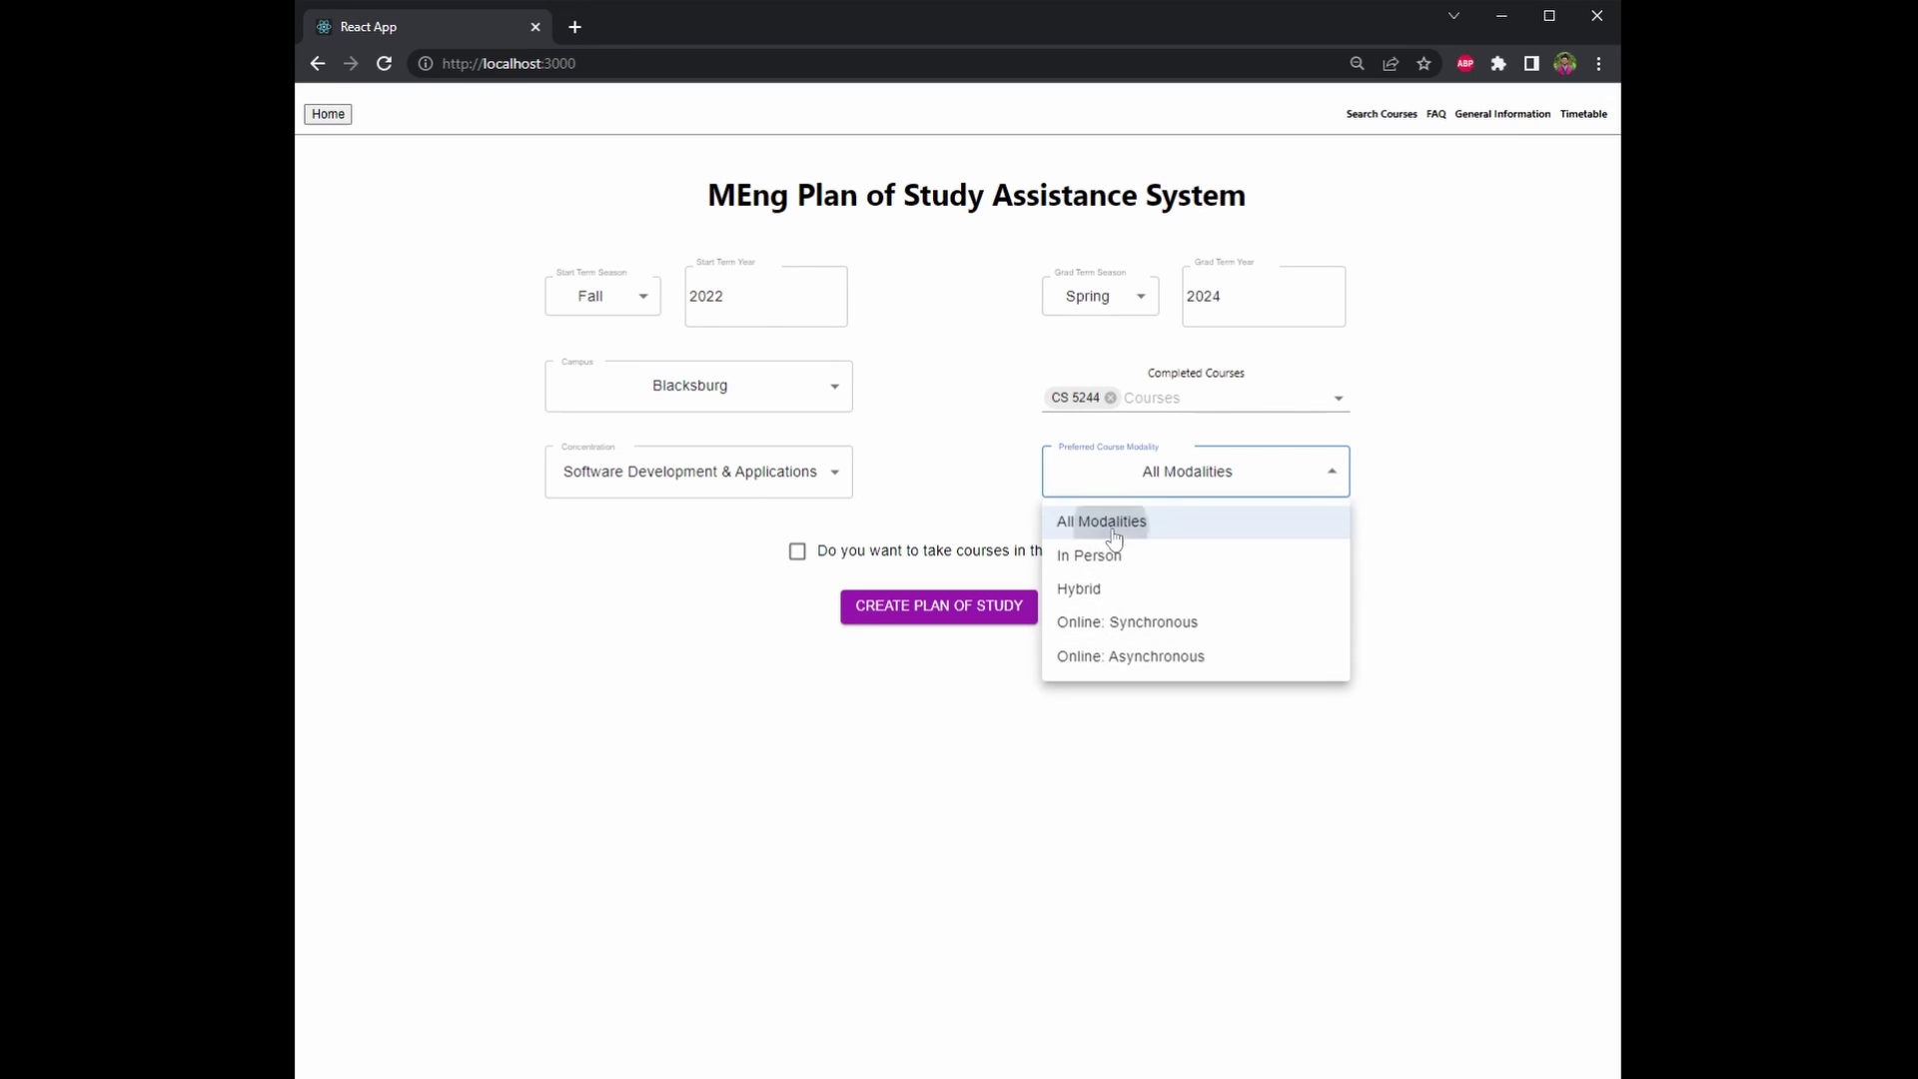
left_click(1123, 523)
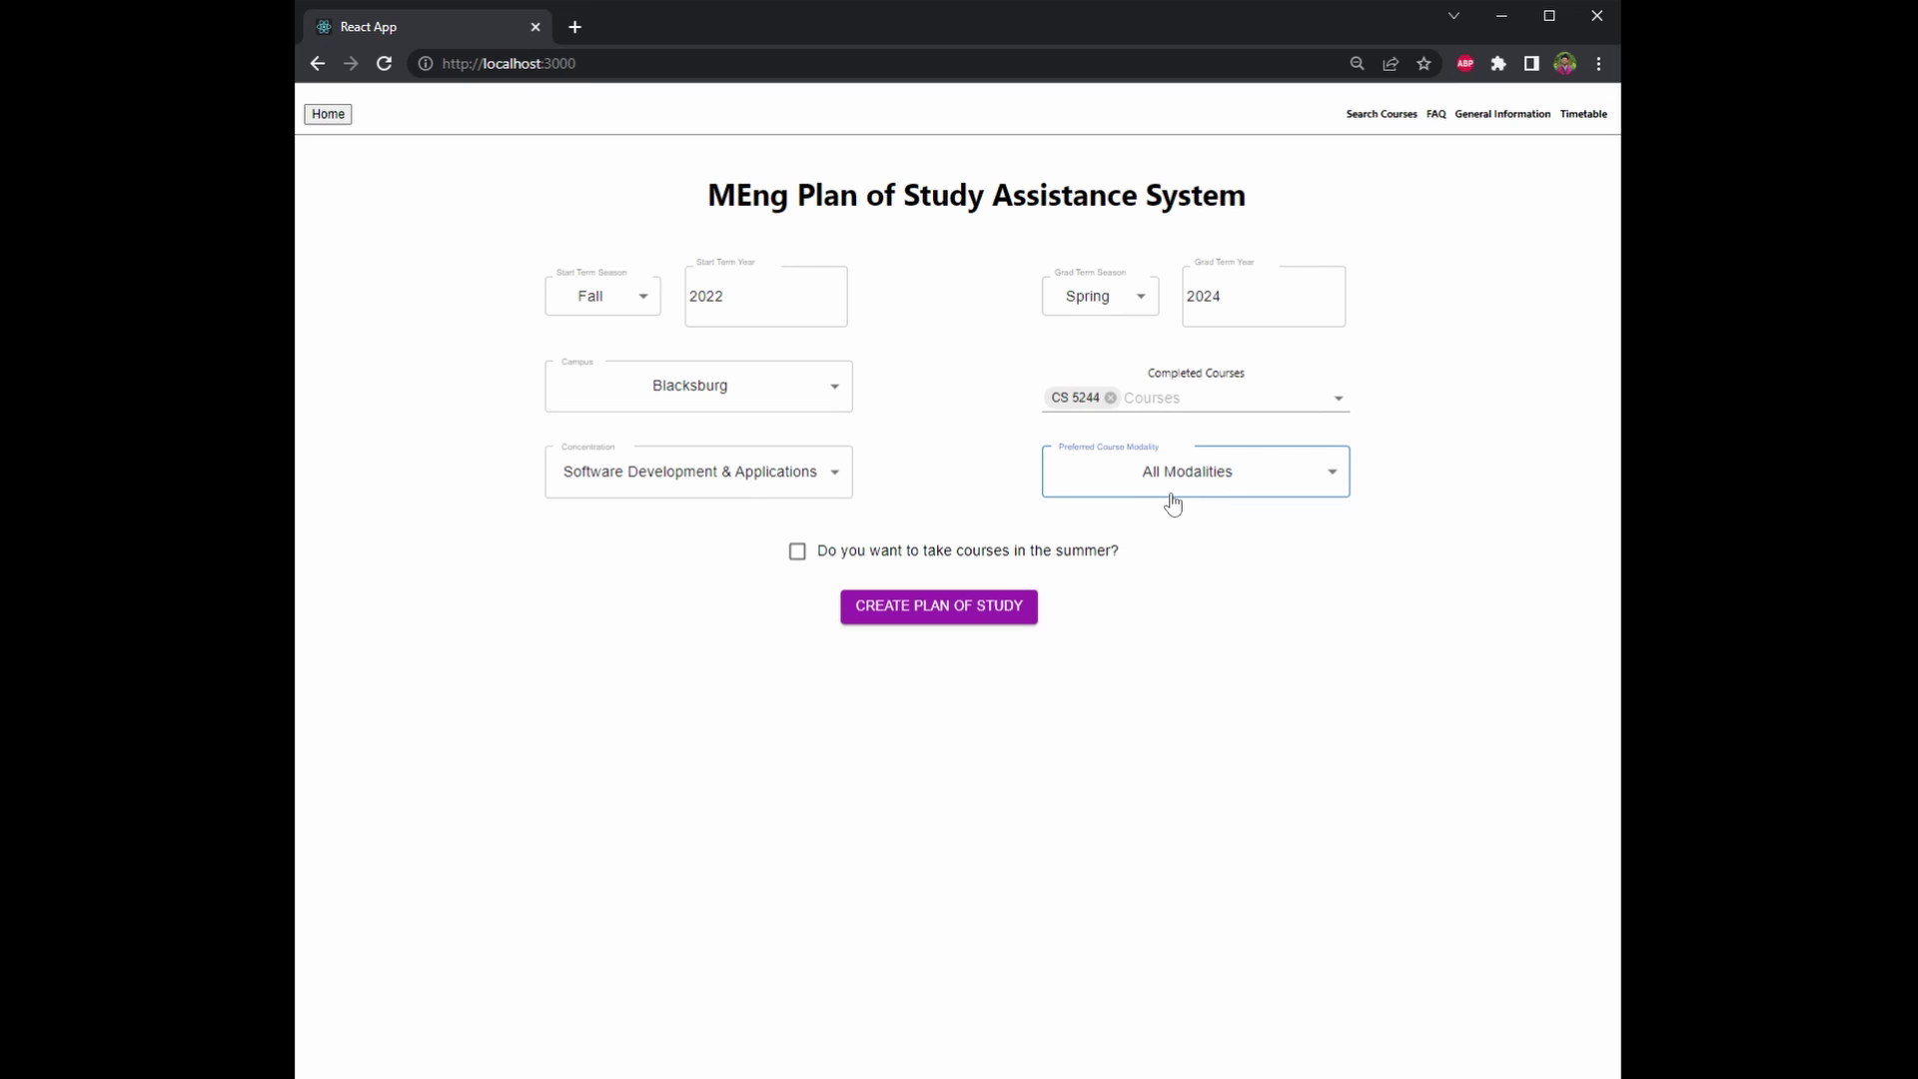
Step: Leave Completed Courses empty, opt in to summer courses, and generate the plan of study
left_click(1159, 398)
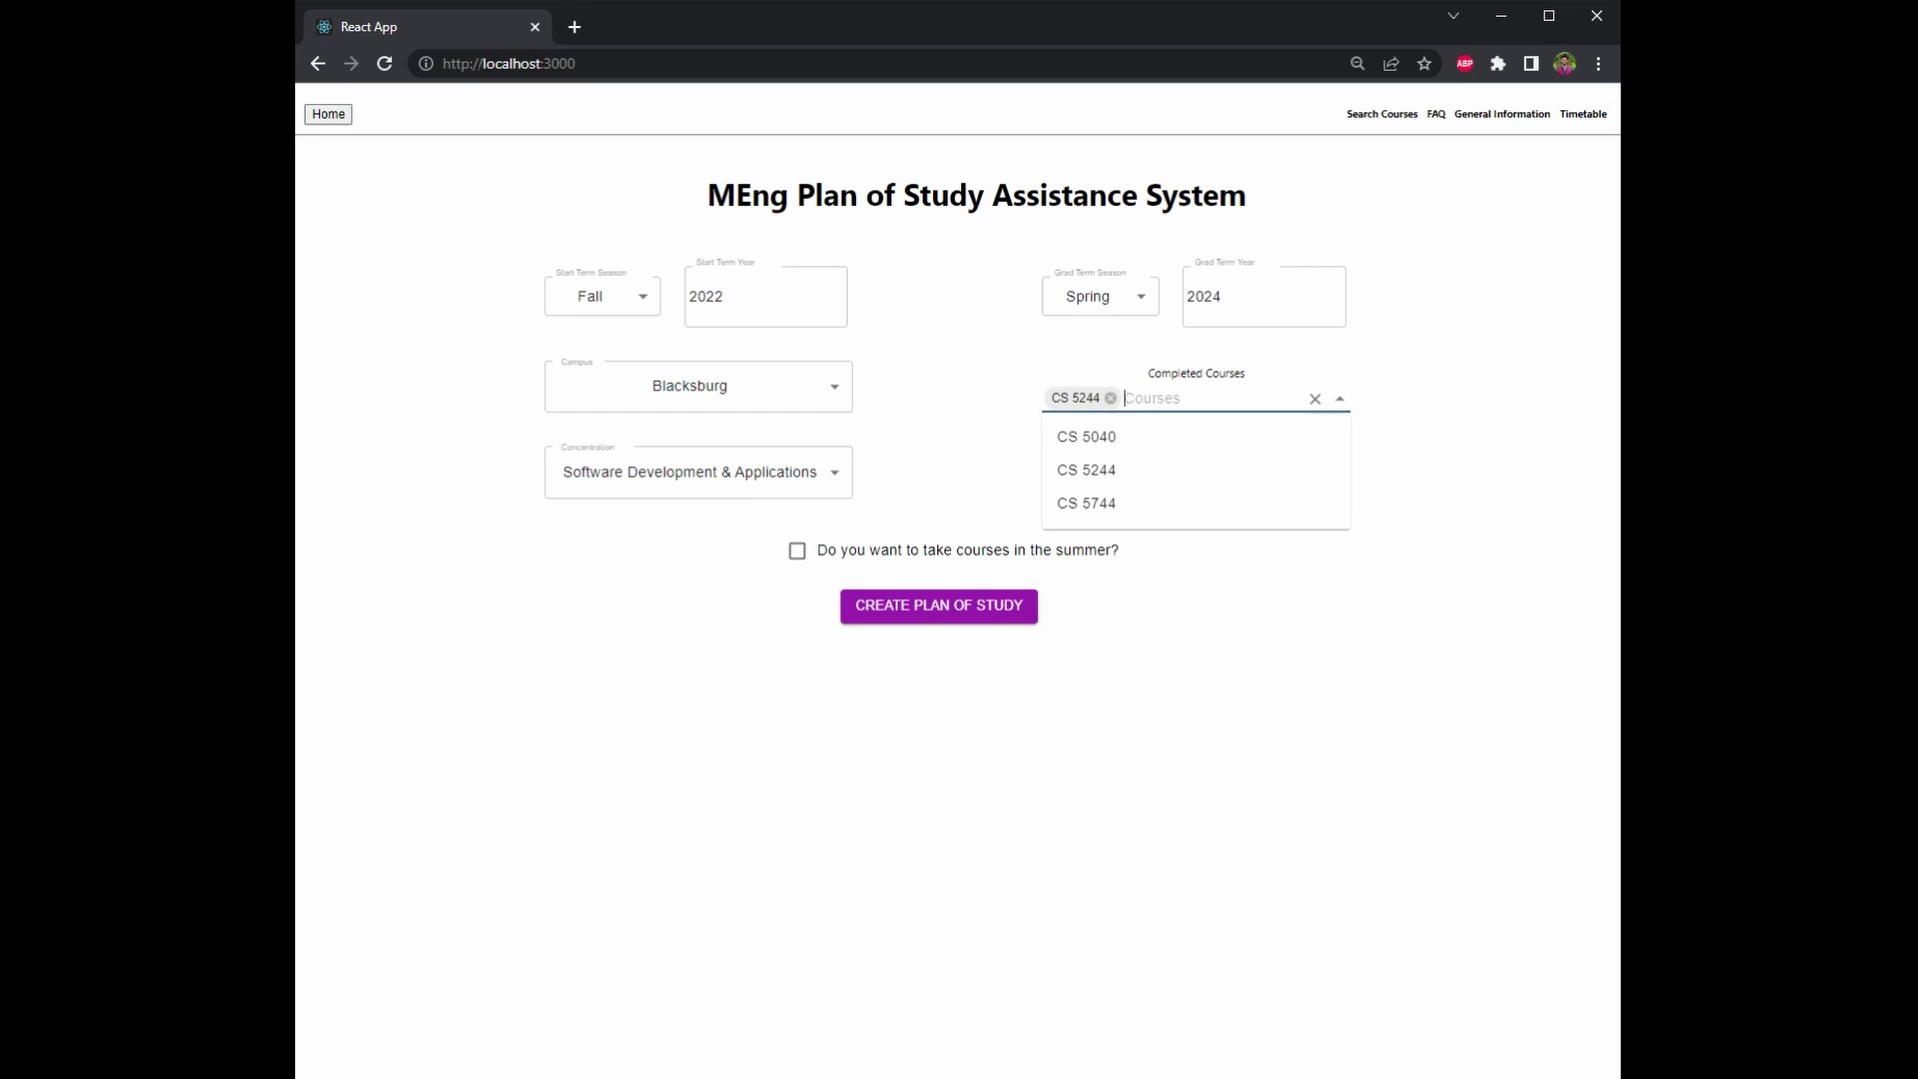
left_click(1121, 502)
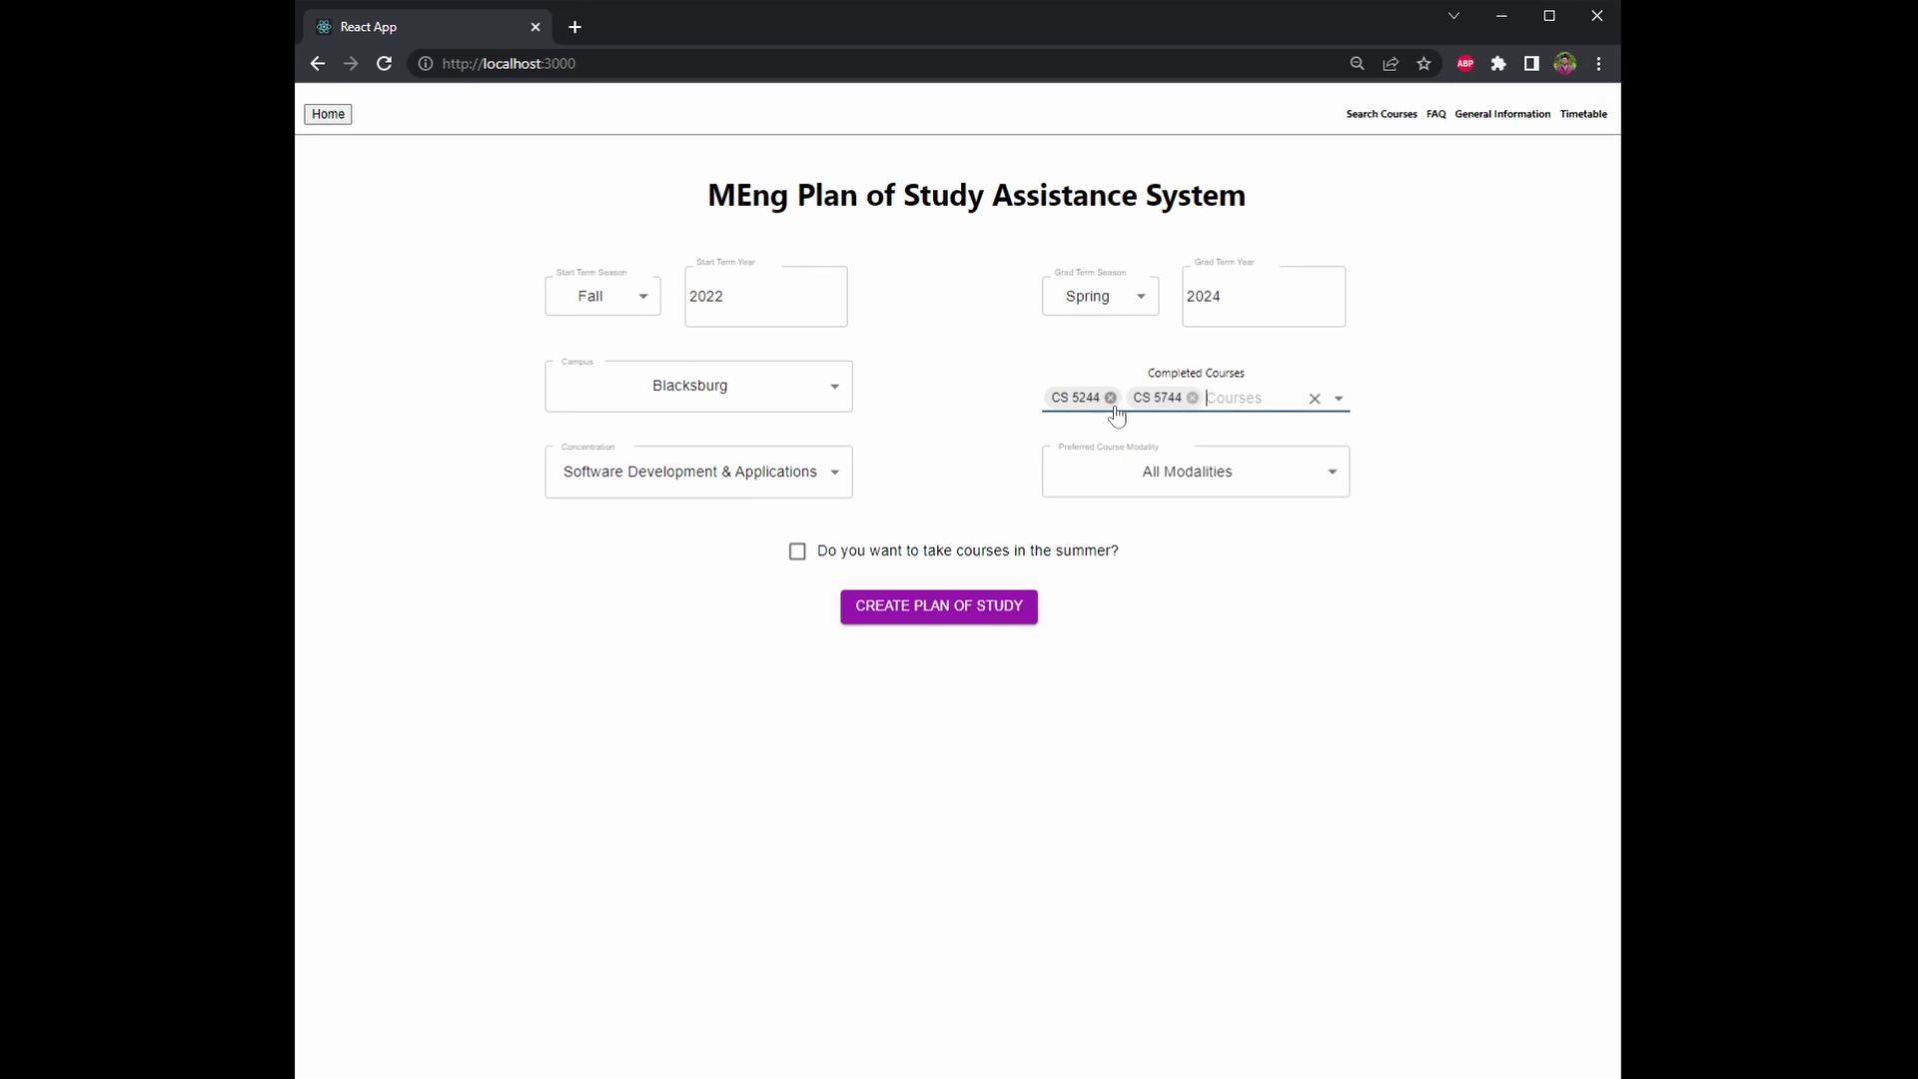
left_click(1111, 400)
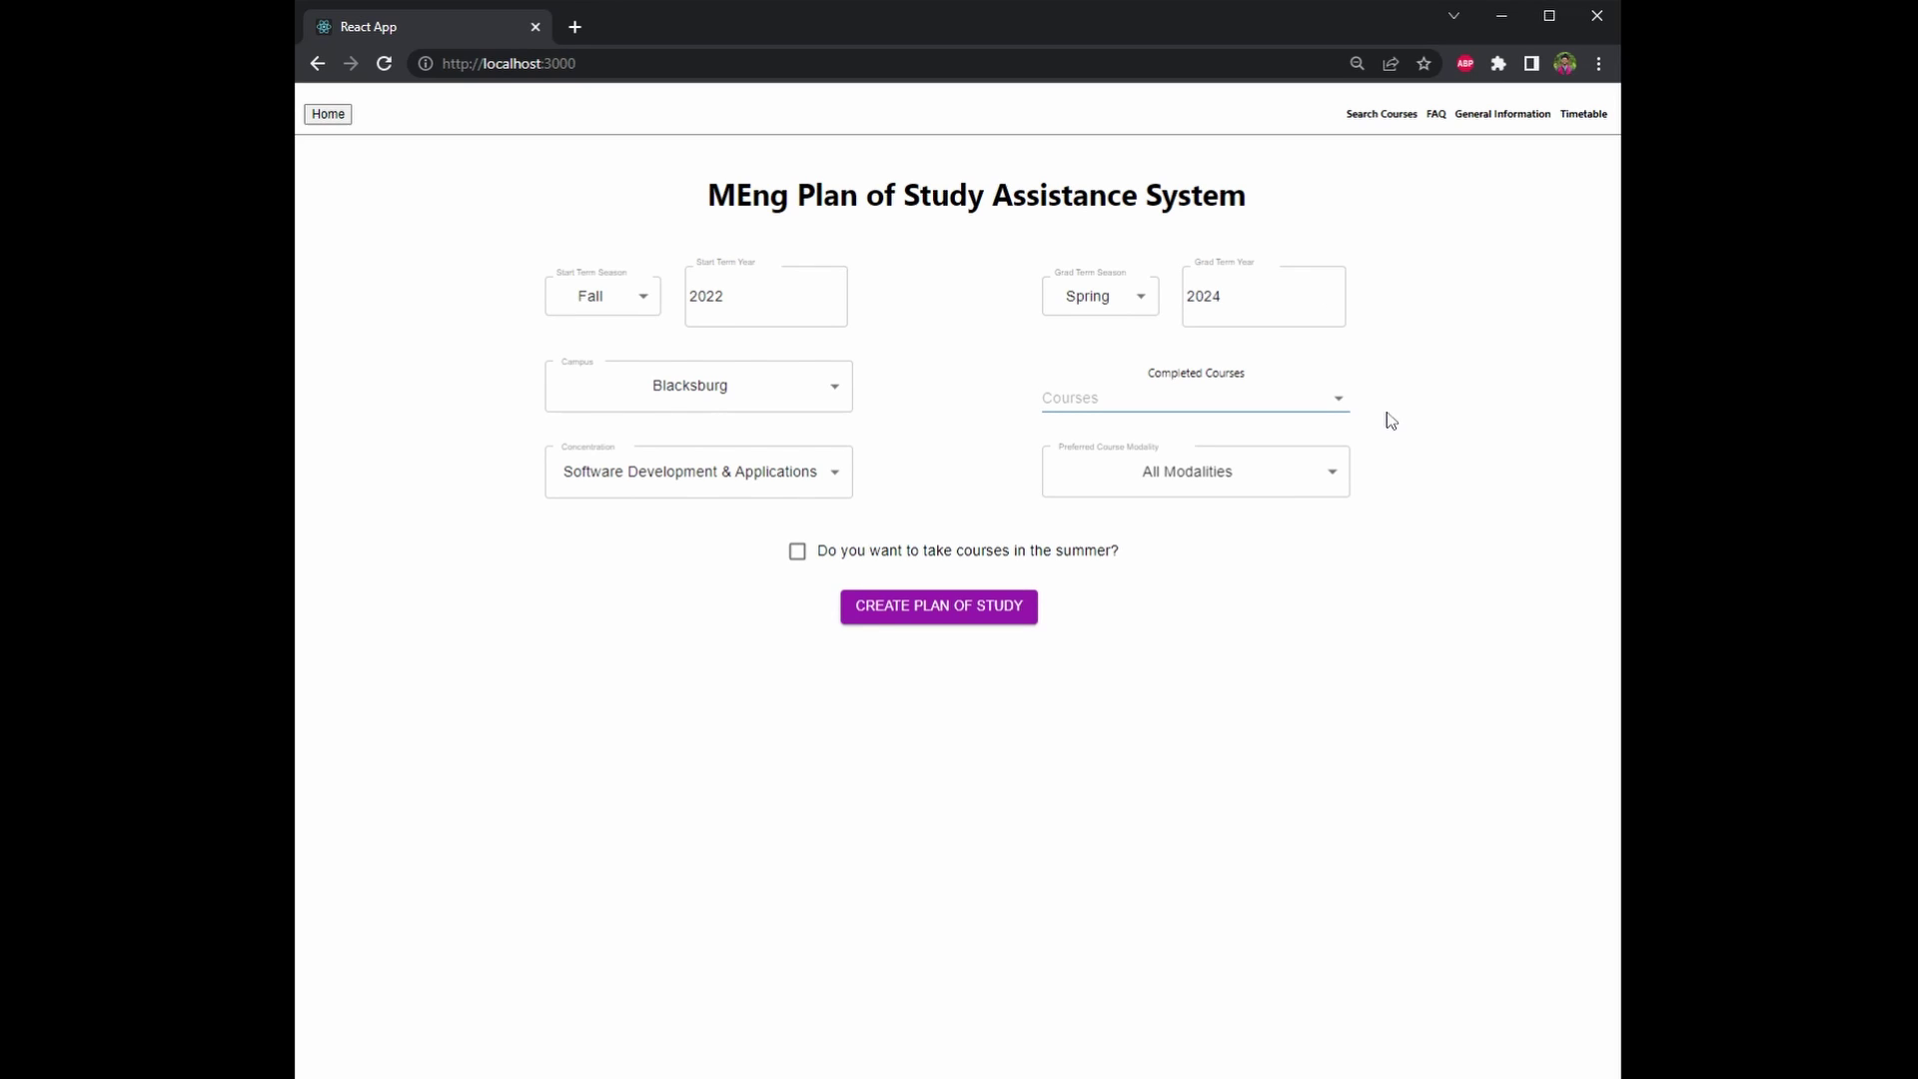
left_click(984, 554)
left_click(967, 611)
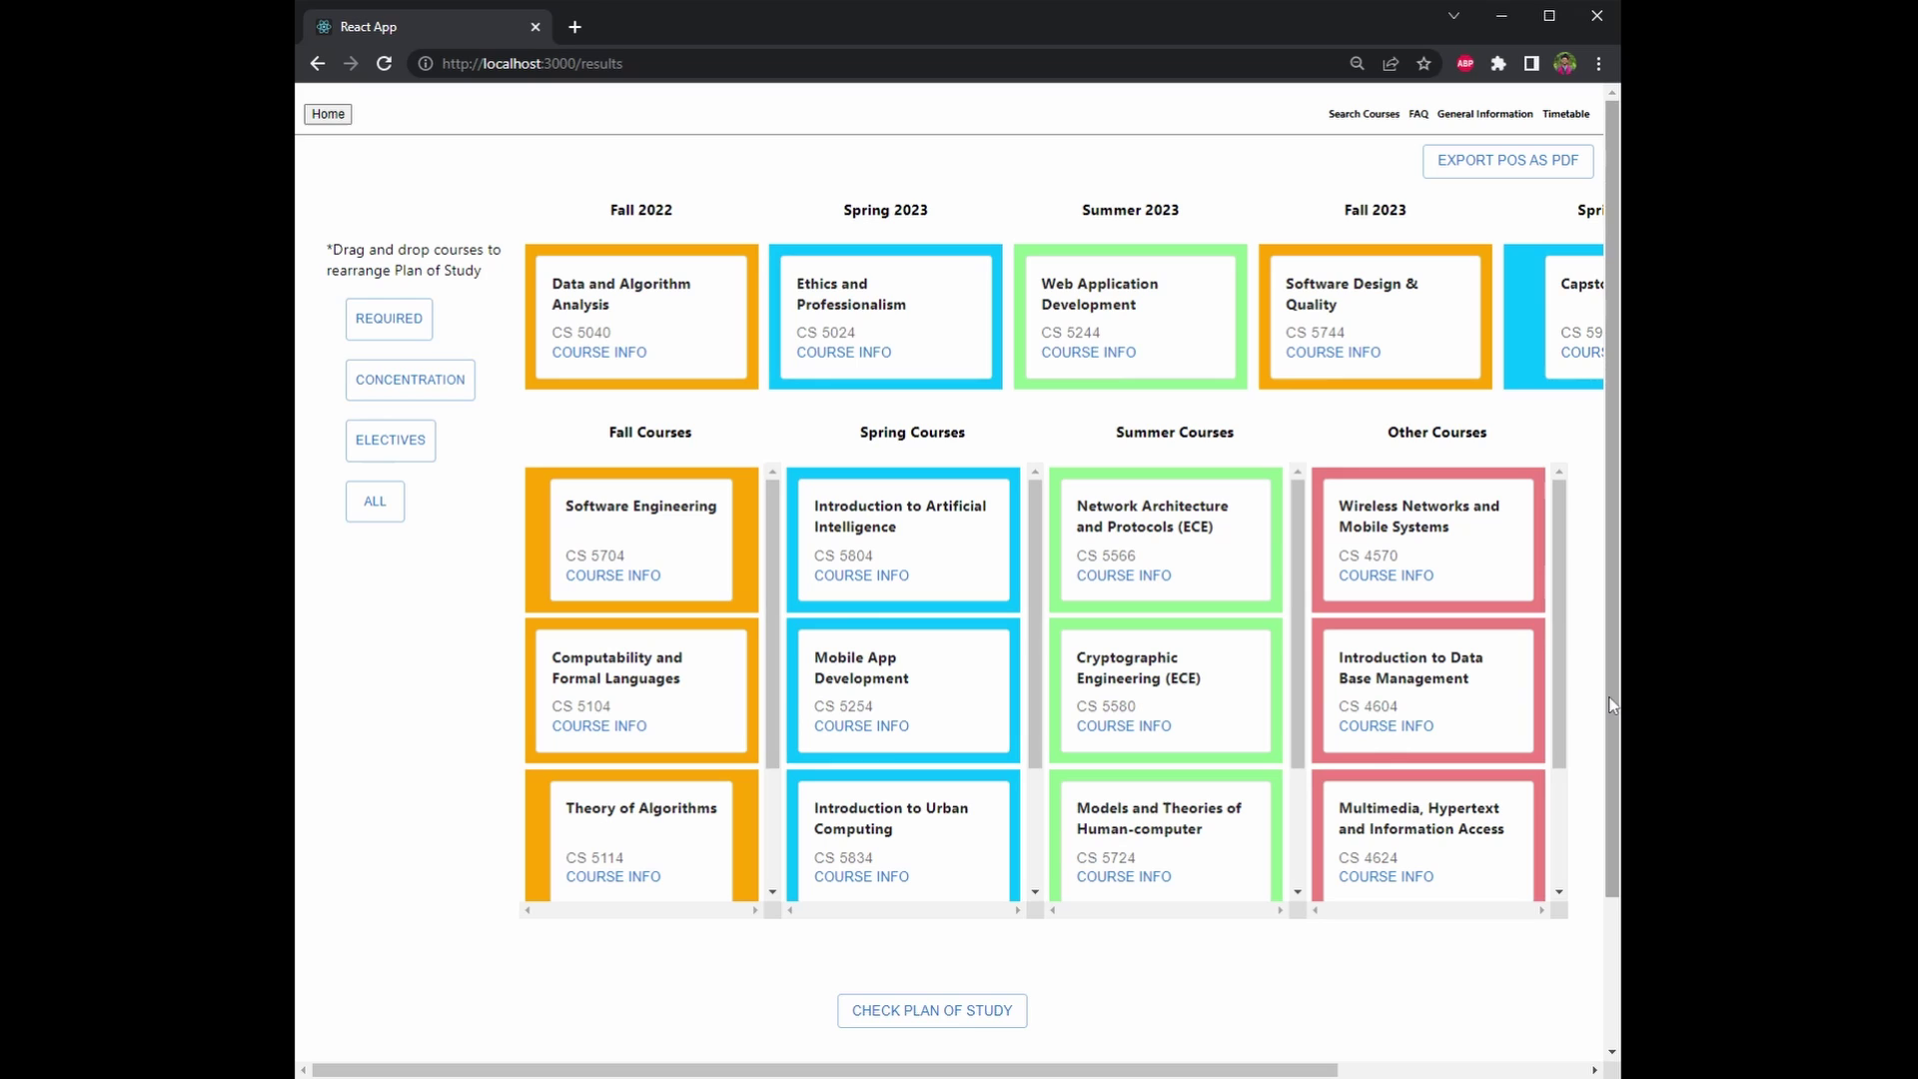
Step: Cycle the colour filters, then move Software Engineering to Fall 2022 and Intro to AI to Spring 2023
left_click(388, 332)
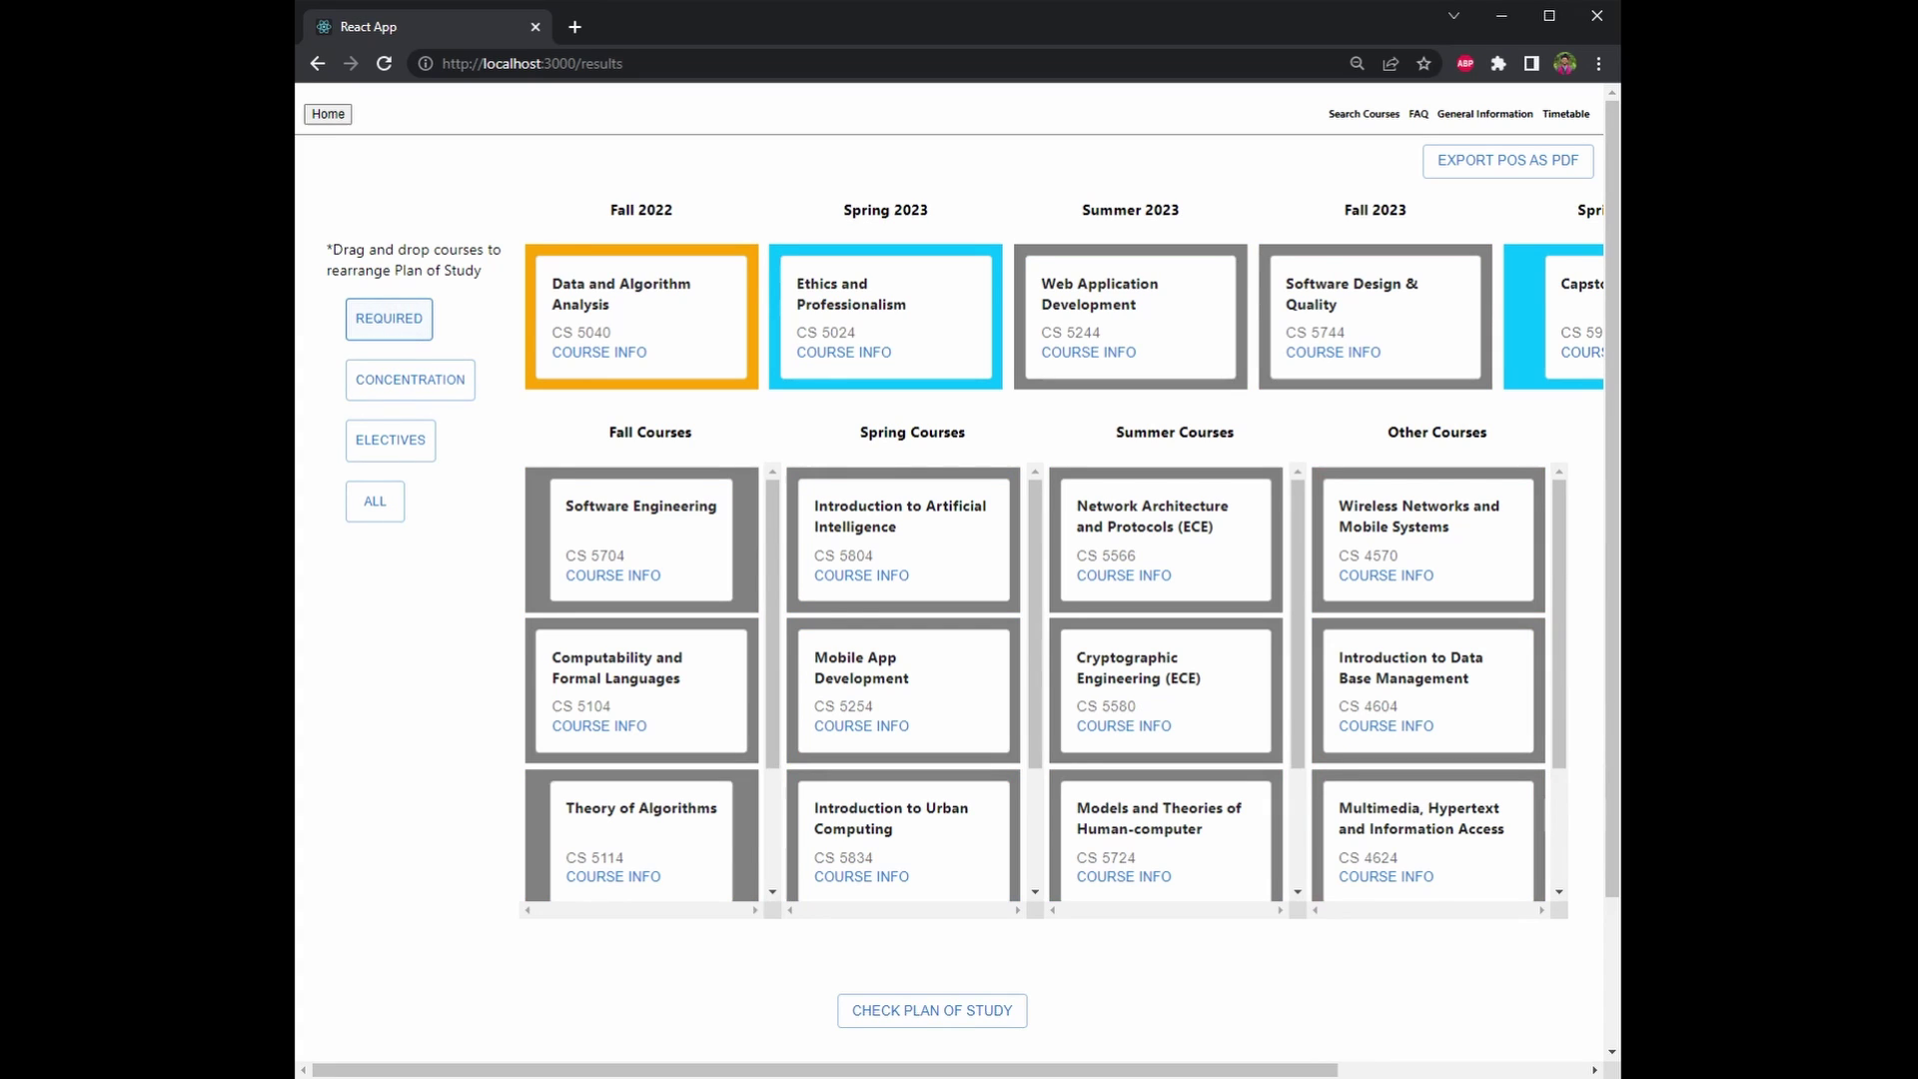
left_click(389, 449)
left_click(390, 450)
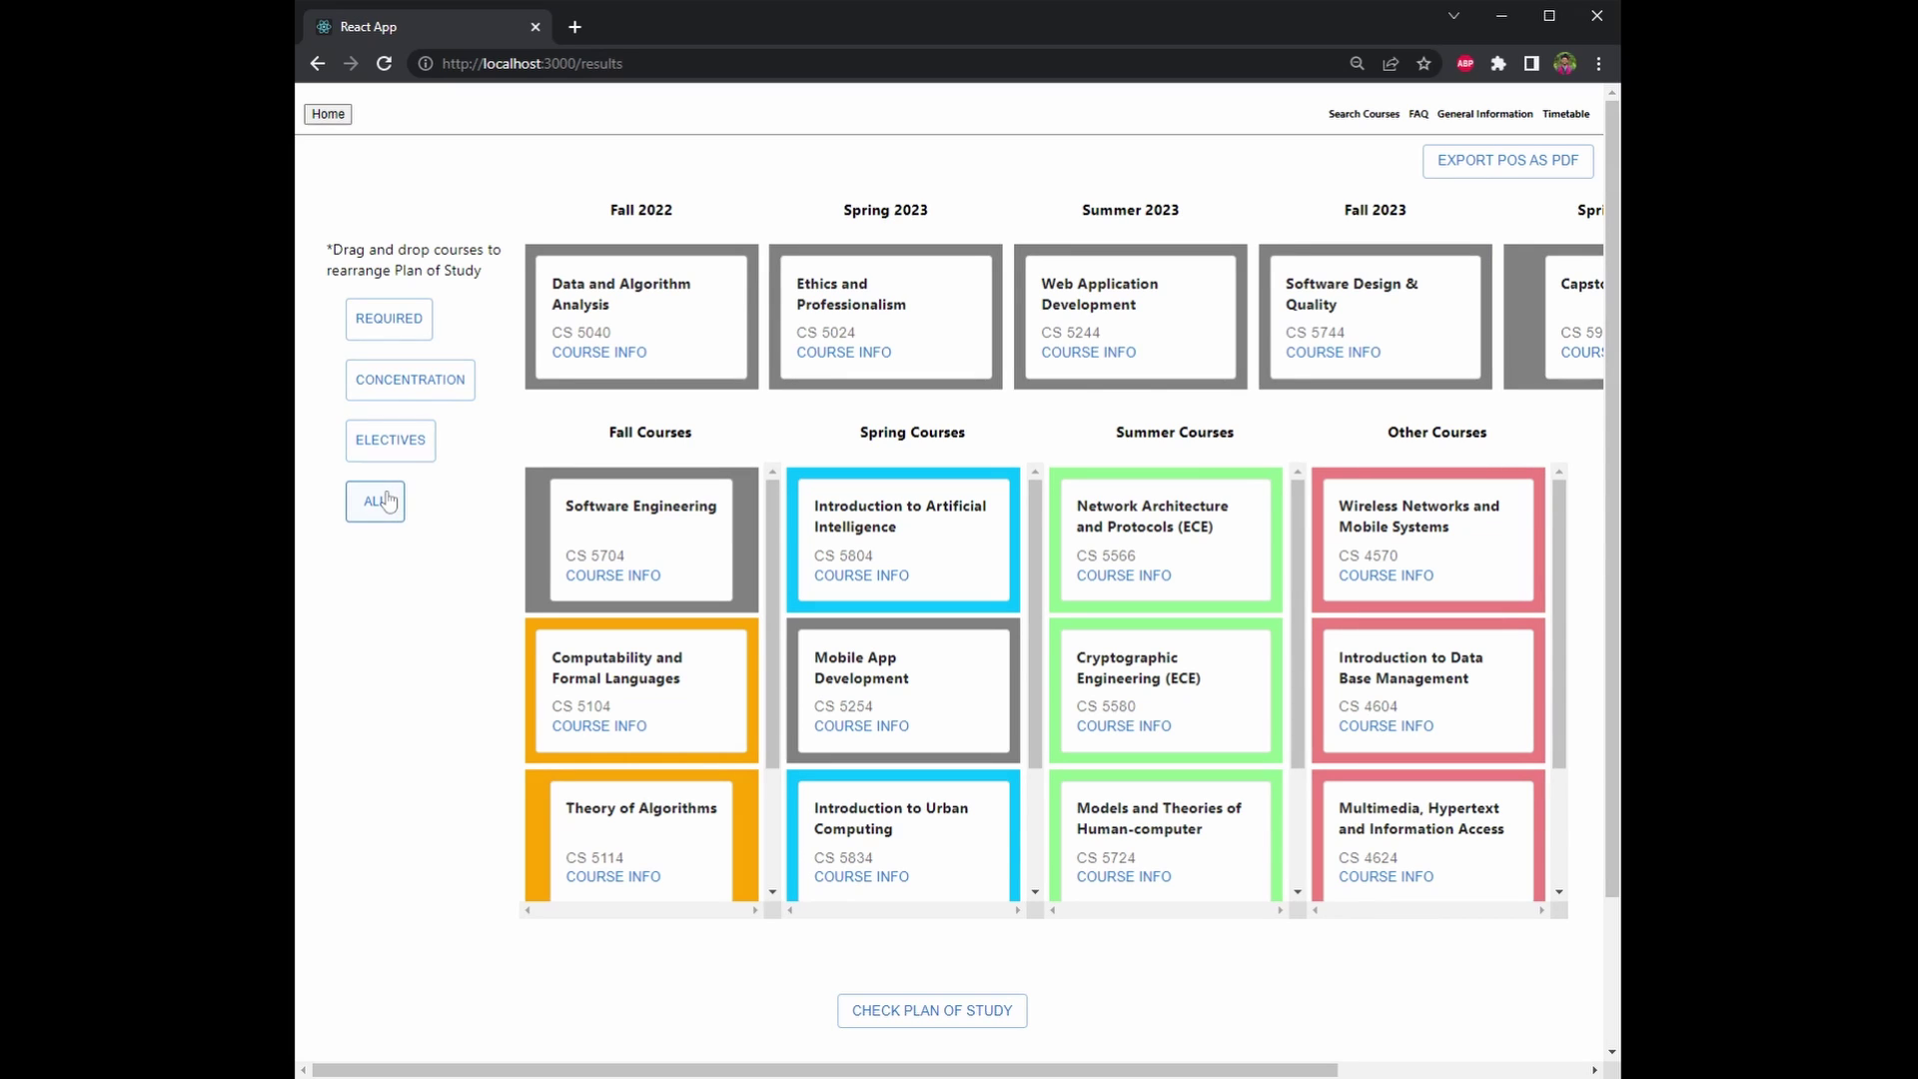
left_click(388, 501)
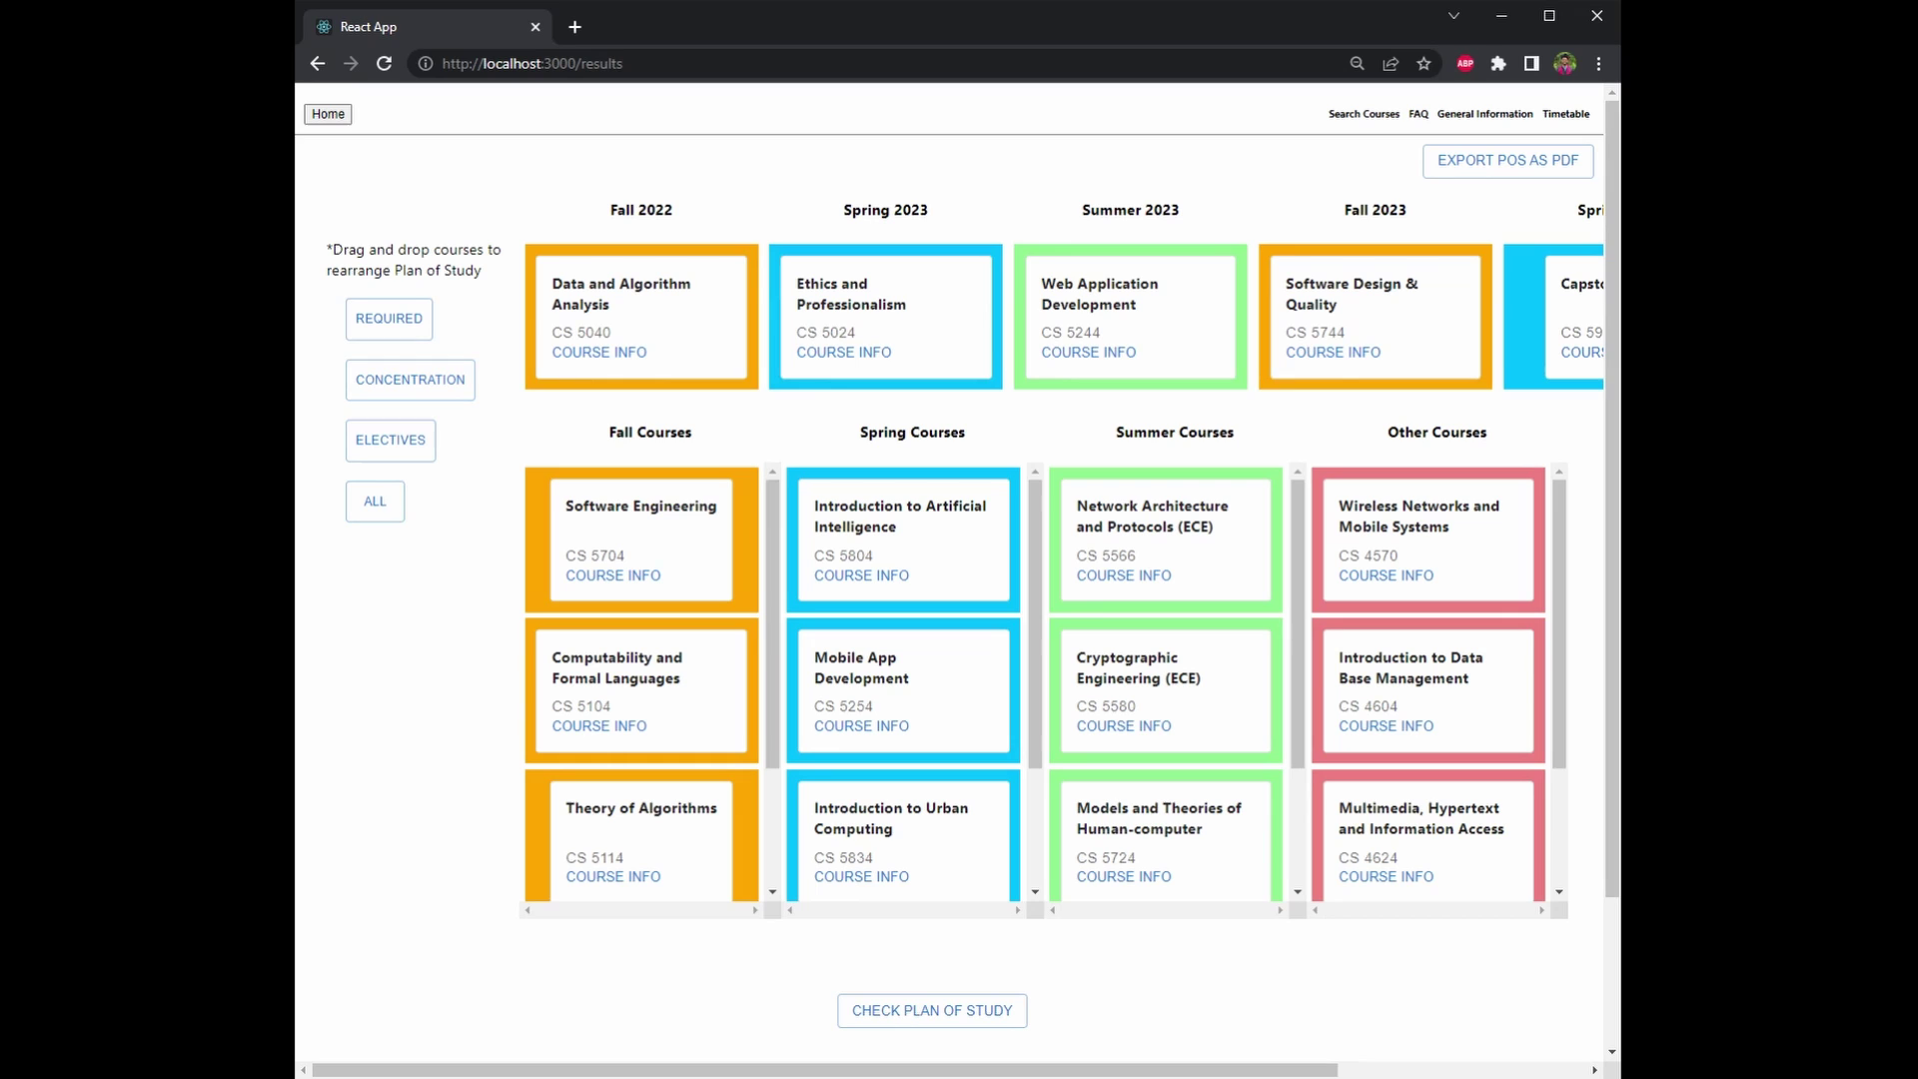
left_click_drag(689, 543, 684, 309)
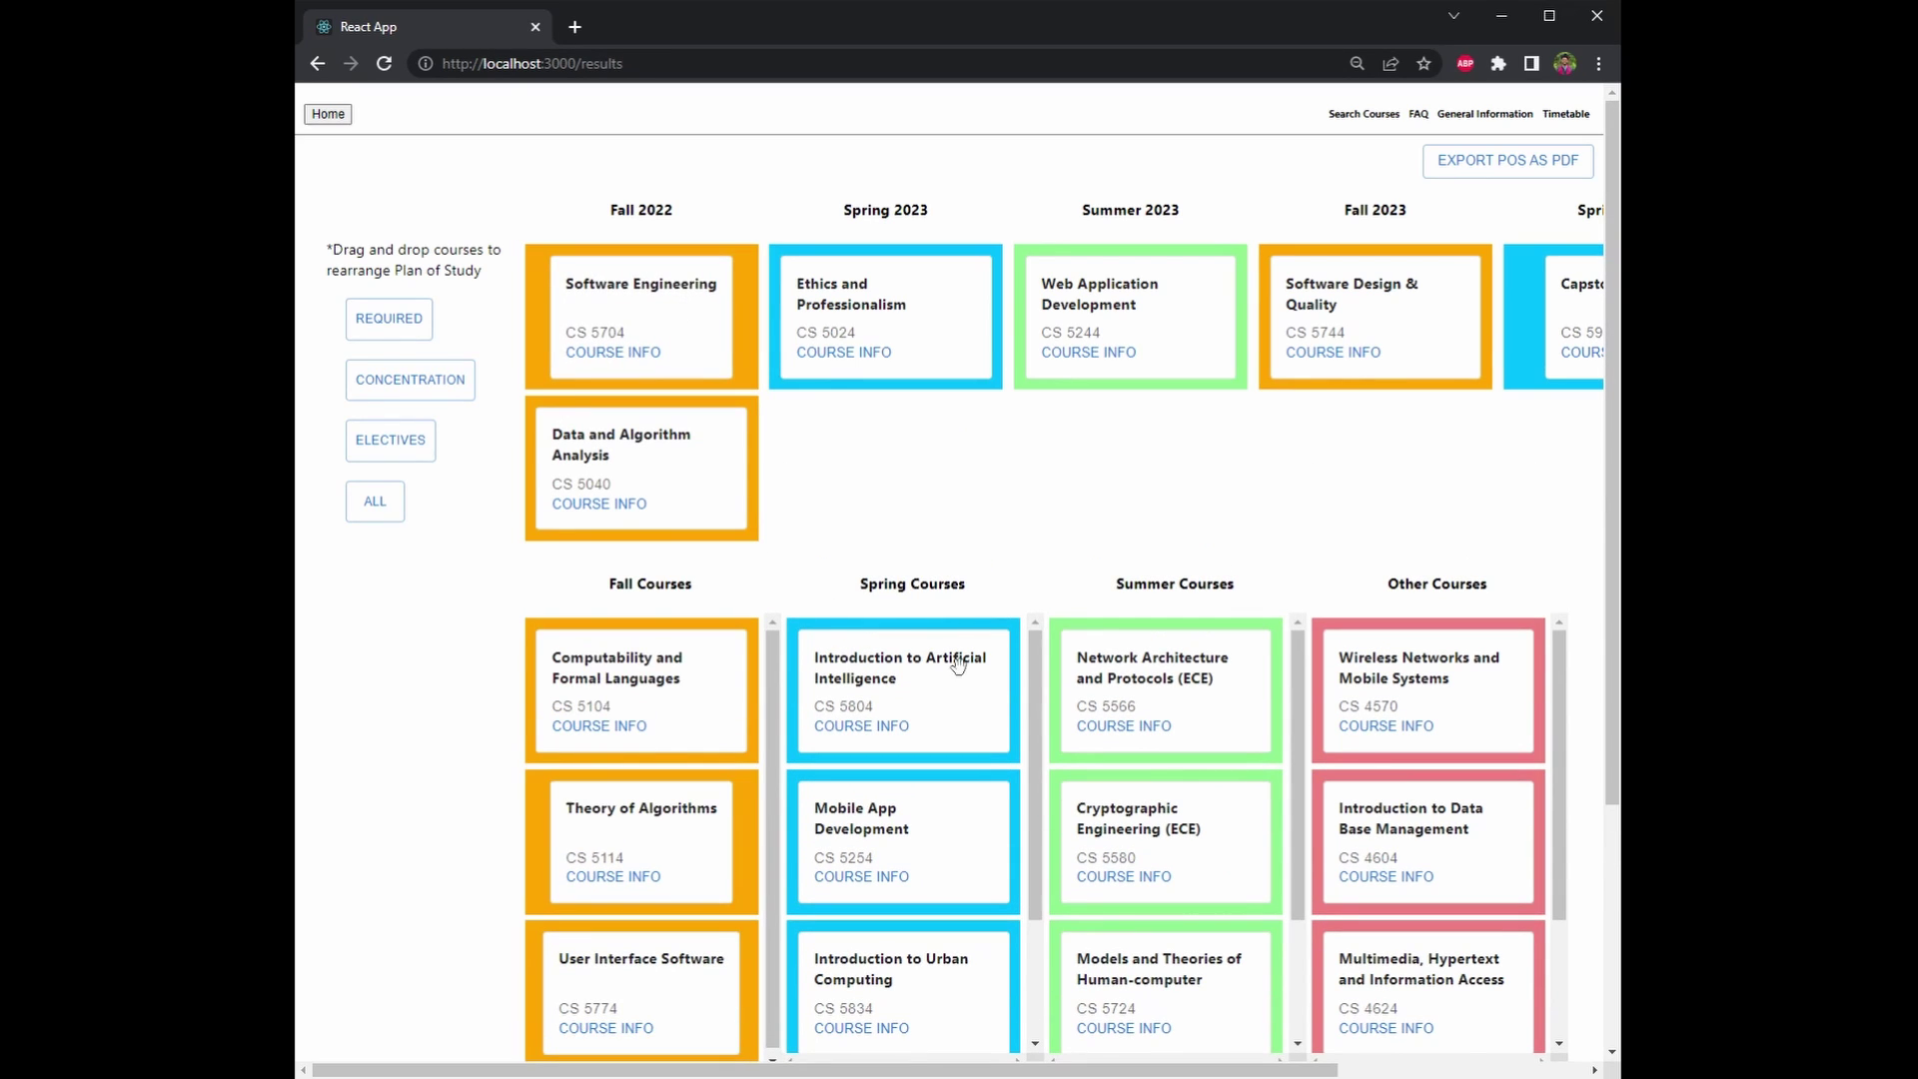
left_click_drag(957, 662, 942, 308)
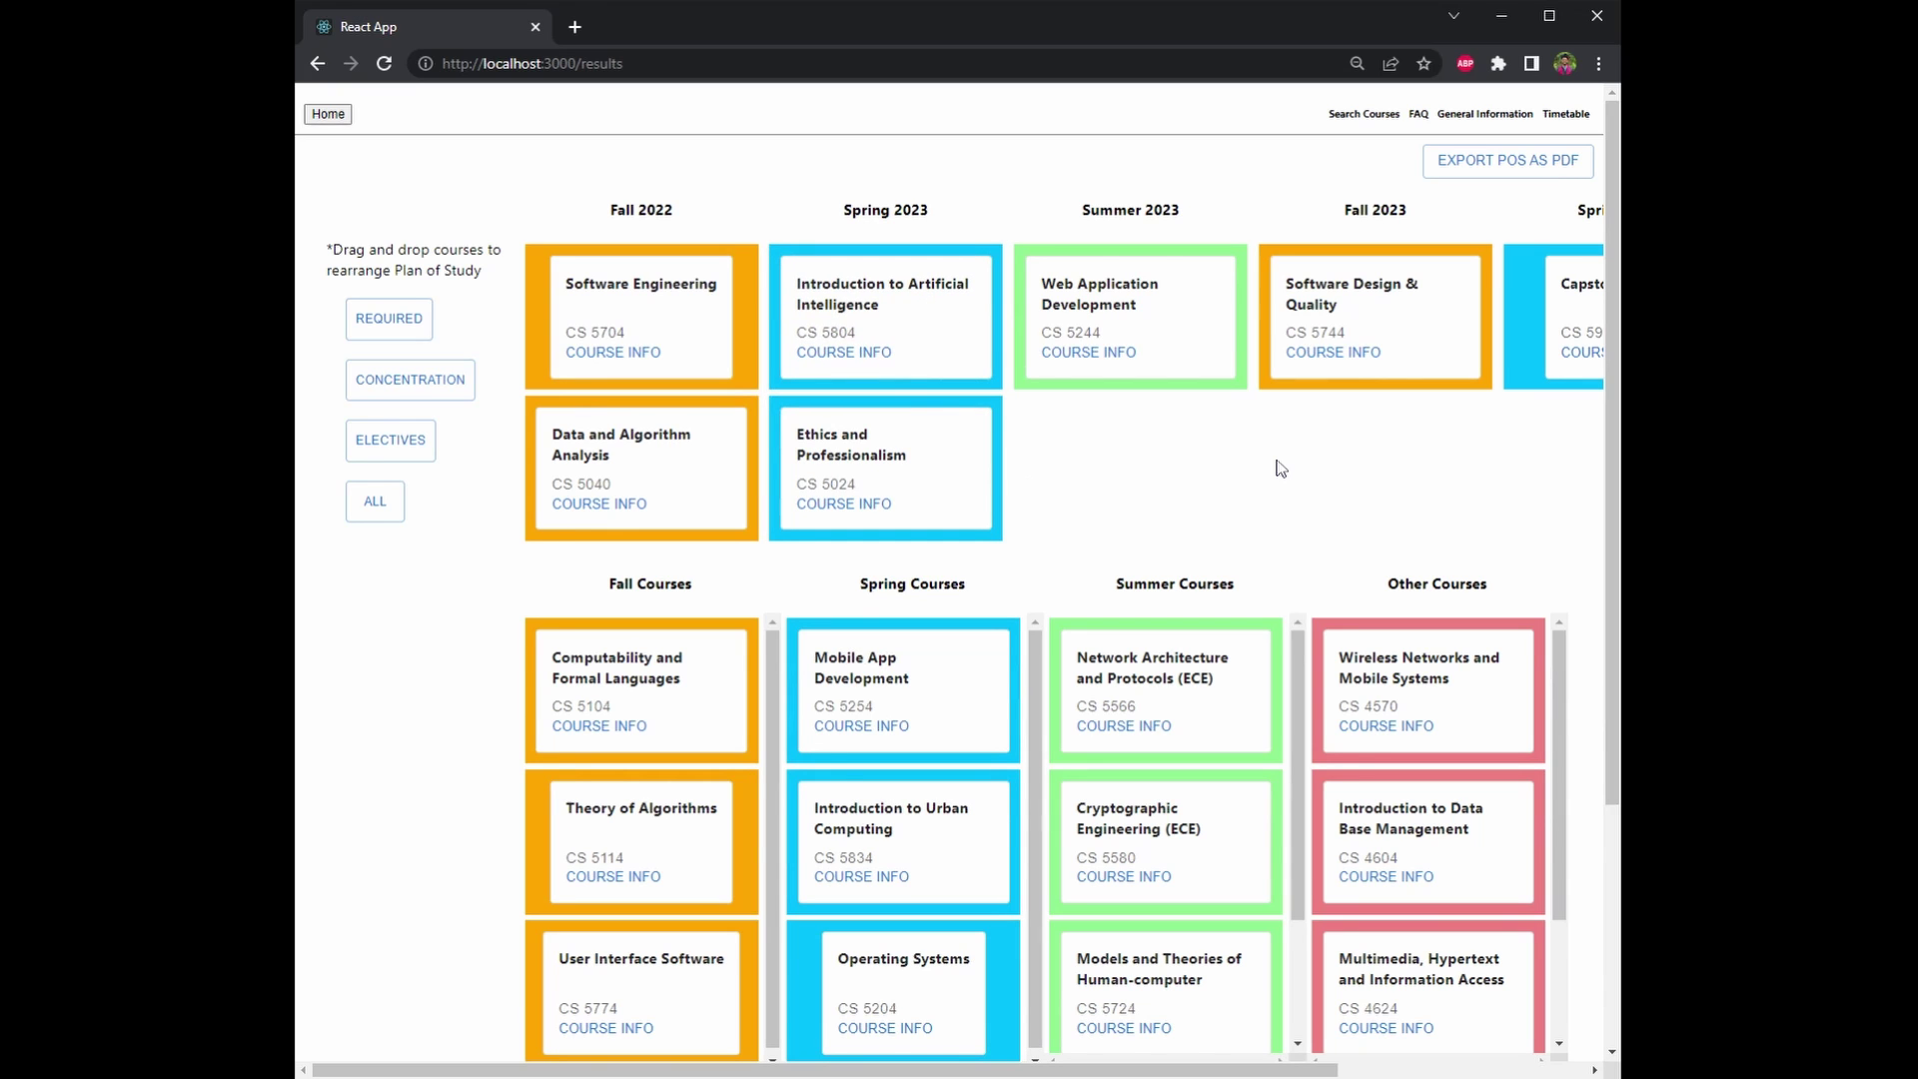
left_click(859, 509)
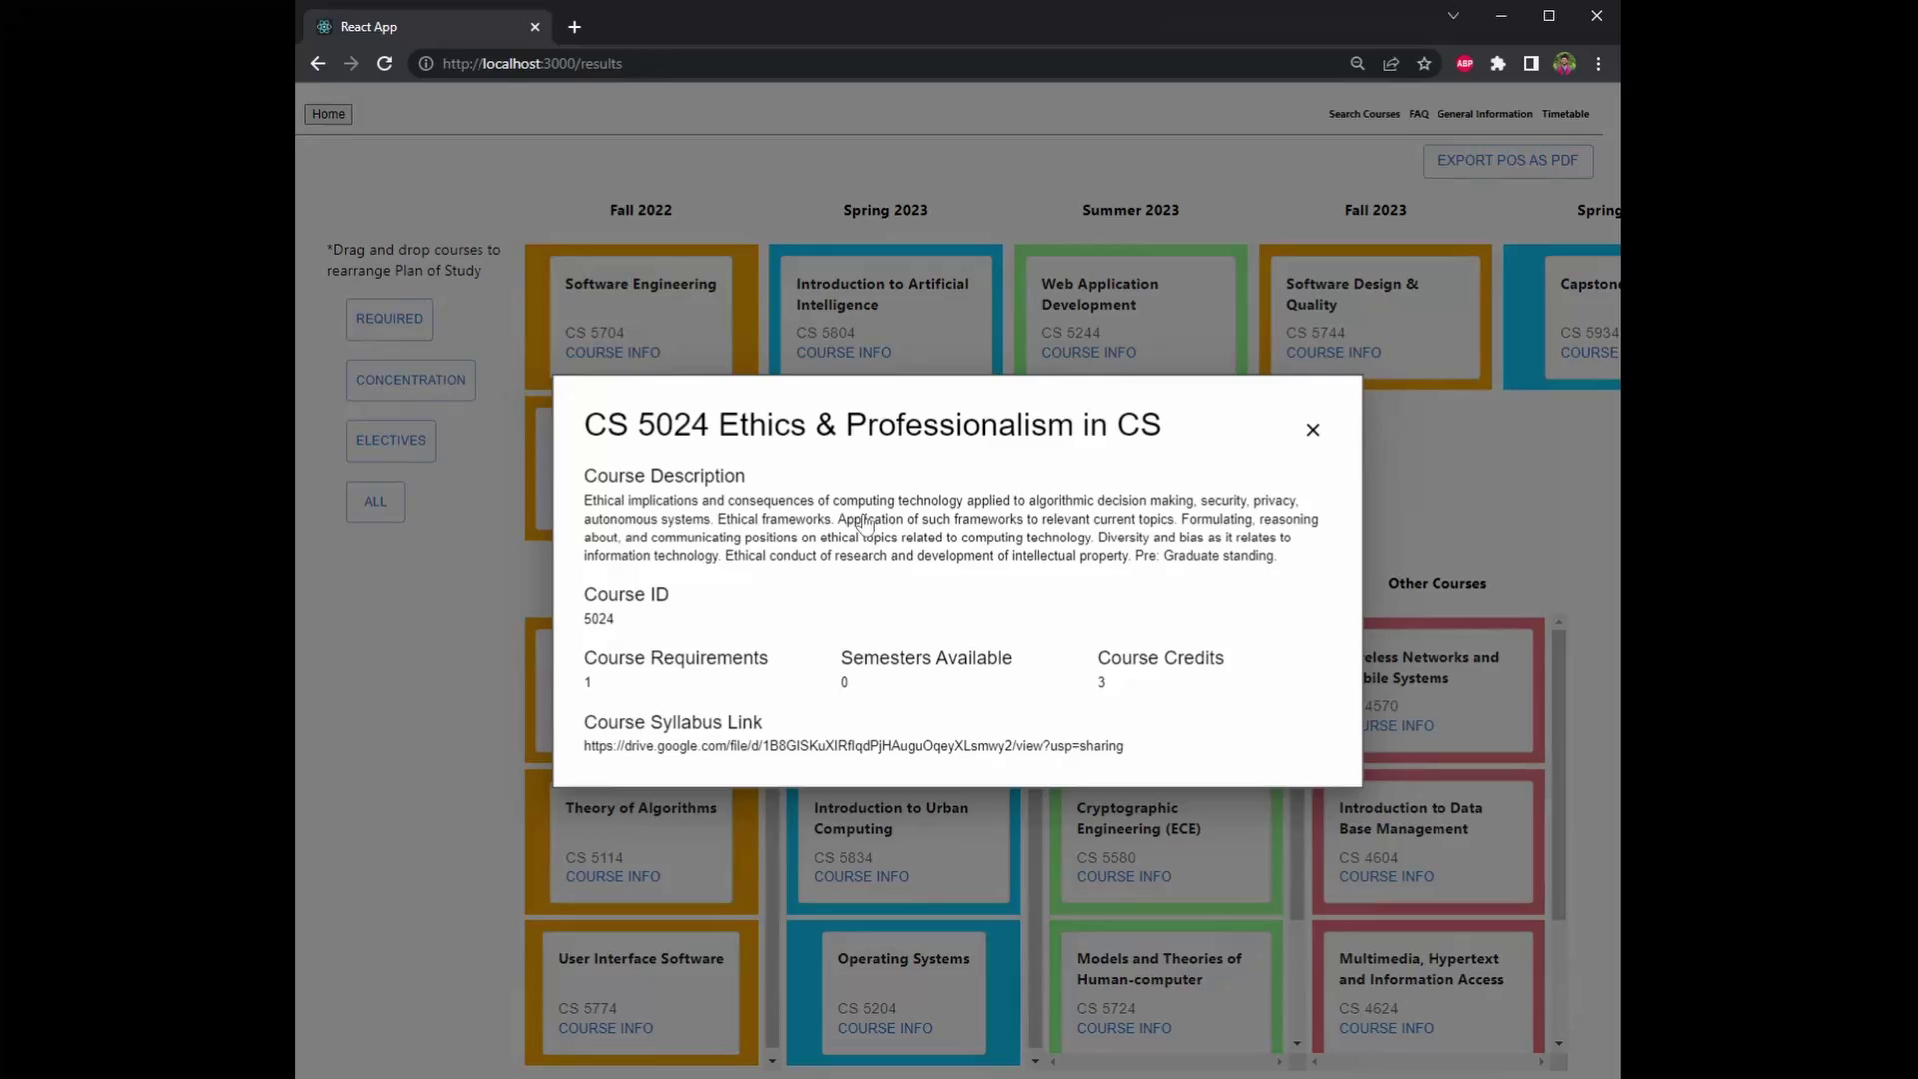
left_click(1312, 431)
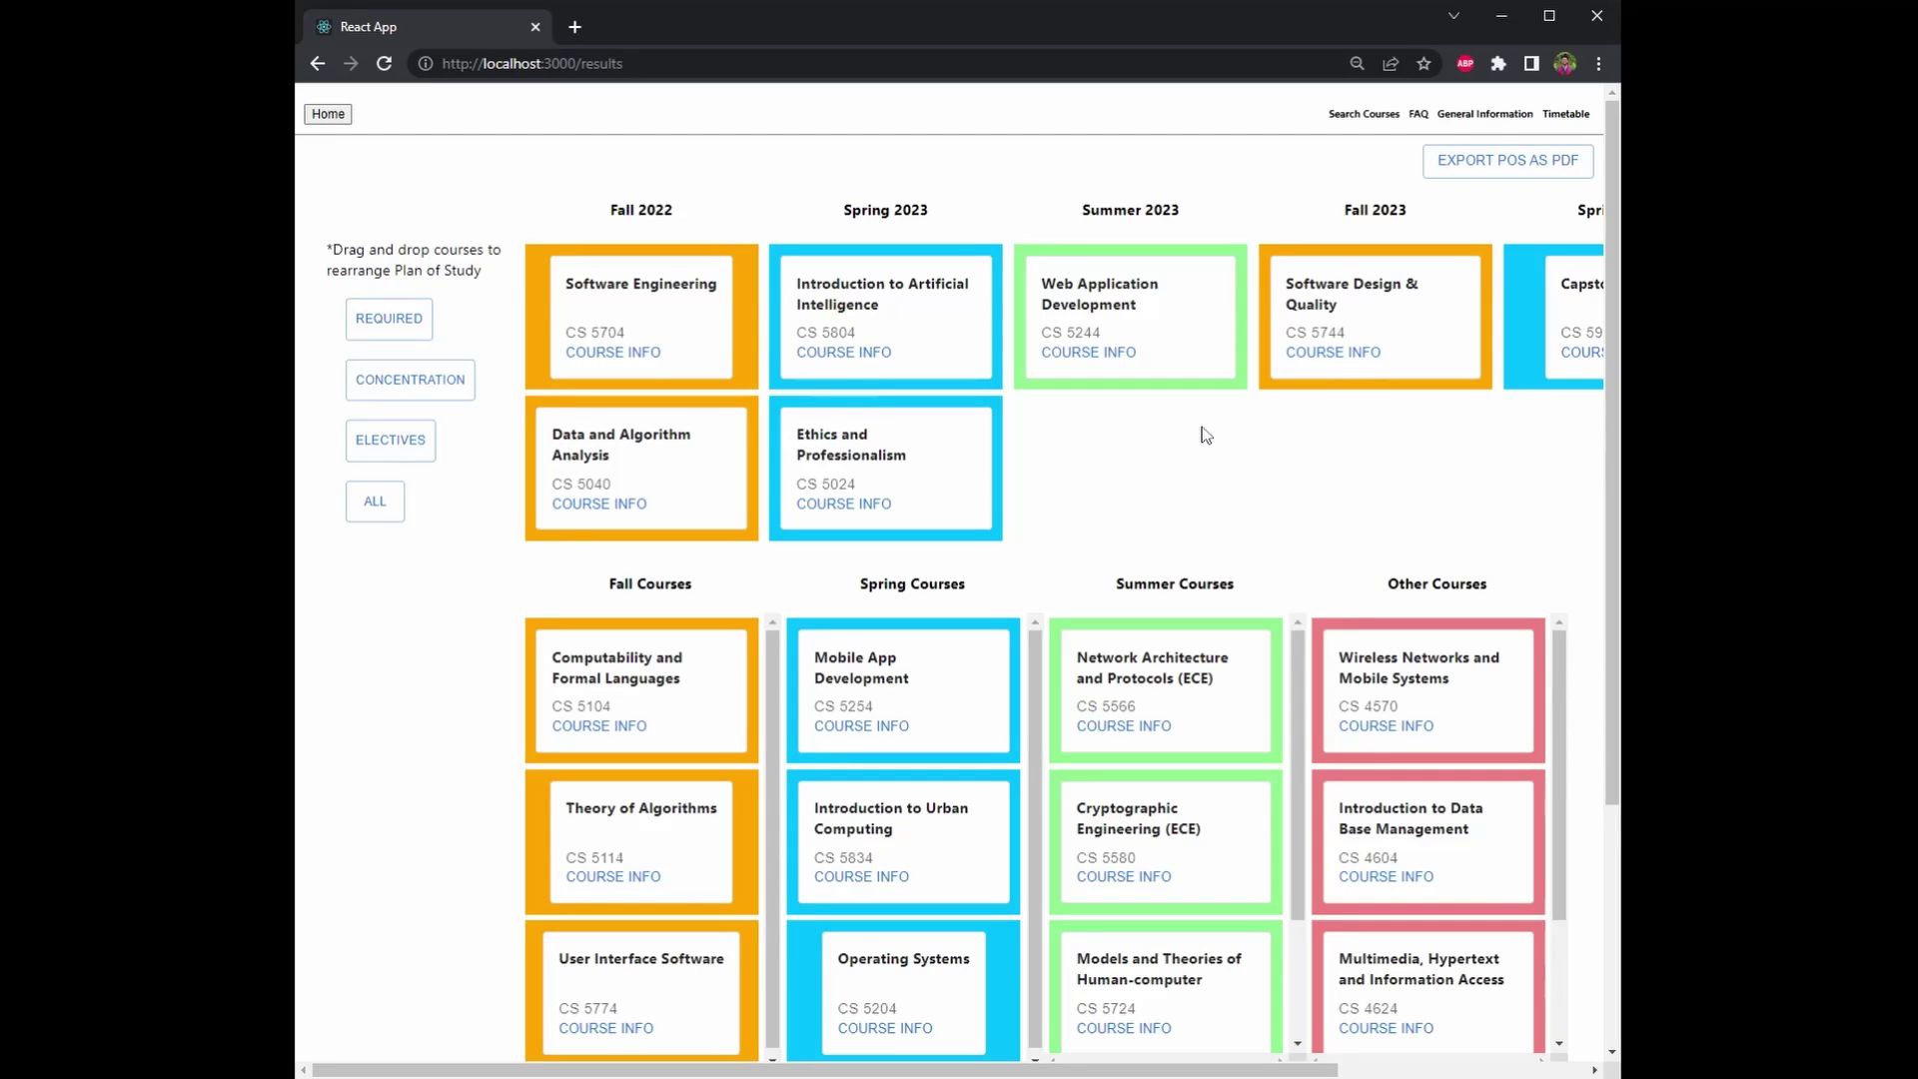
left_click(649, 353)
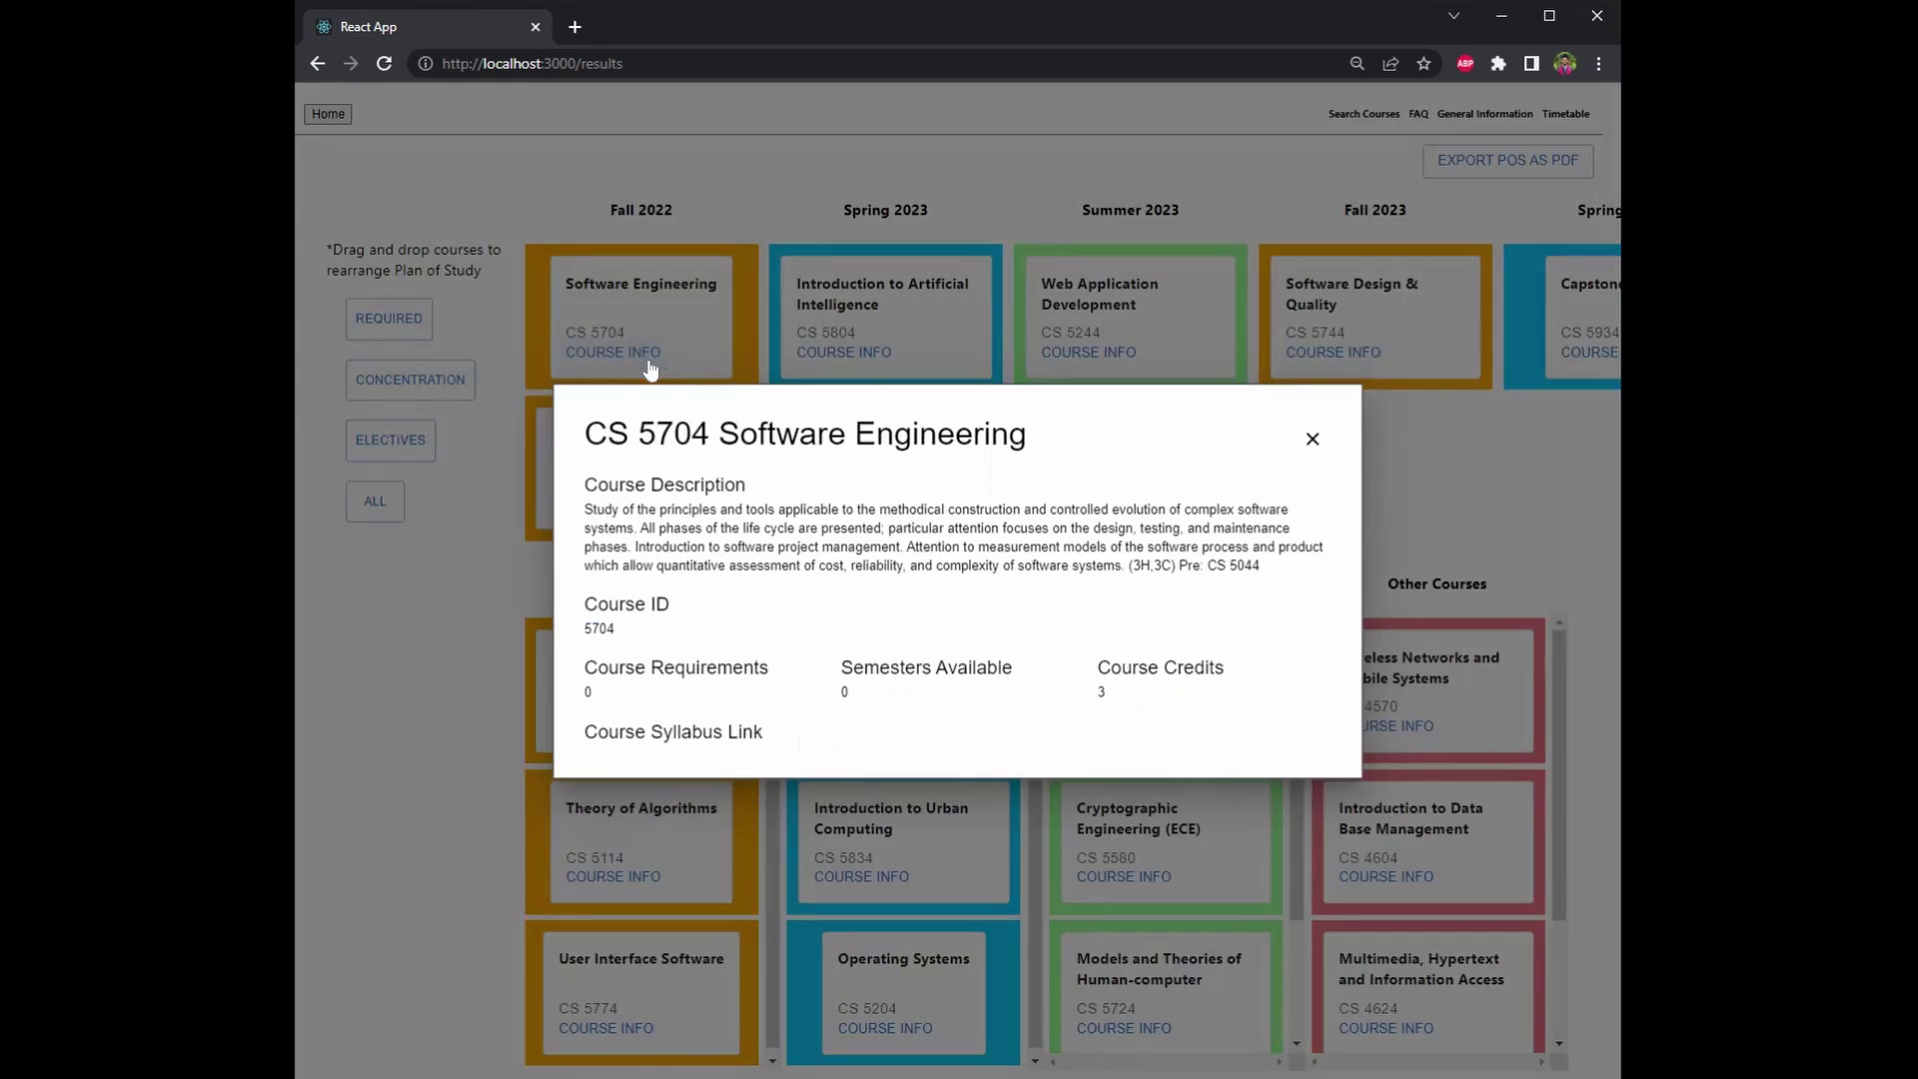
left_click(1313, 437)
scroll(1376, 471, "down", 3)
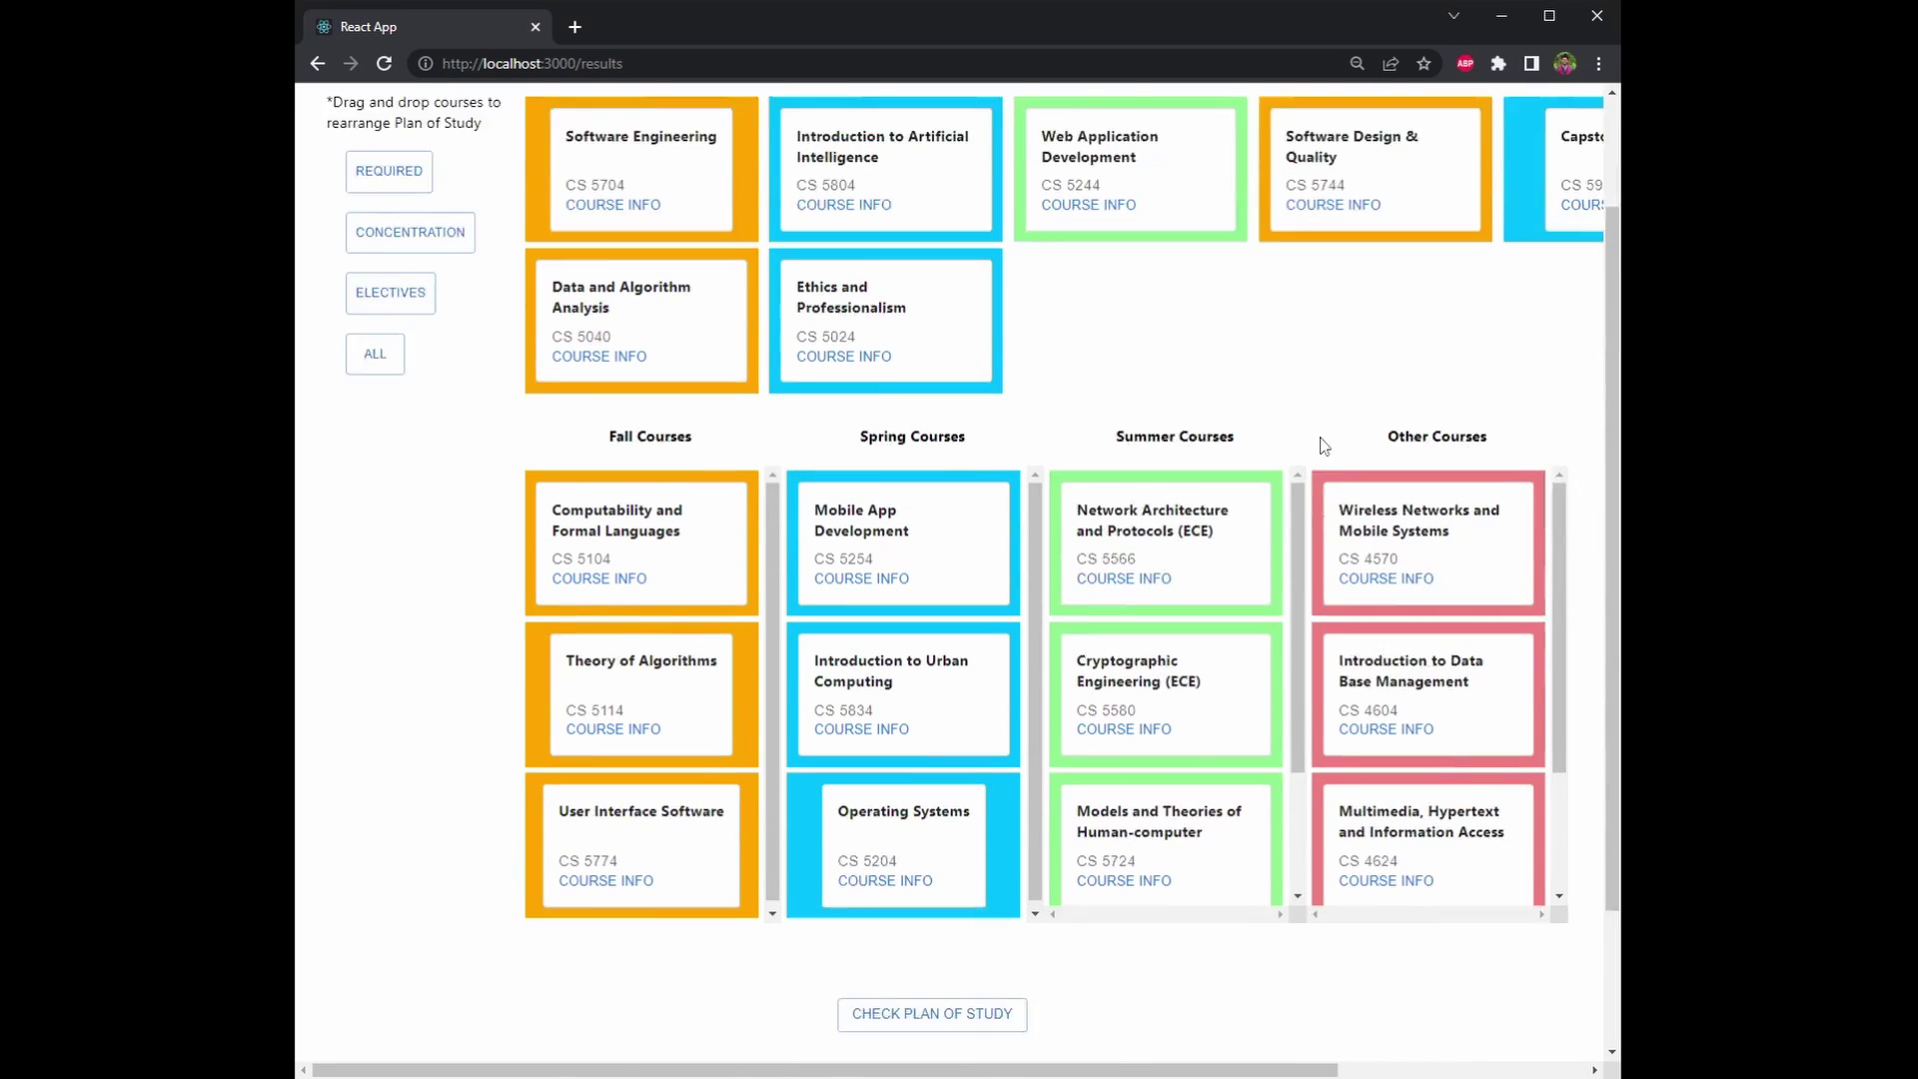
scroll(1428, 649, "down", 2)
scroll(1266, 900, "down", 1)
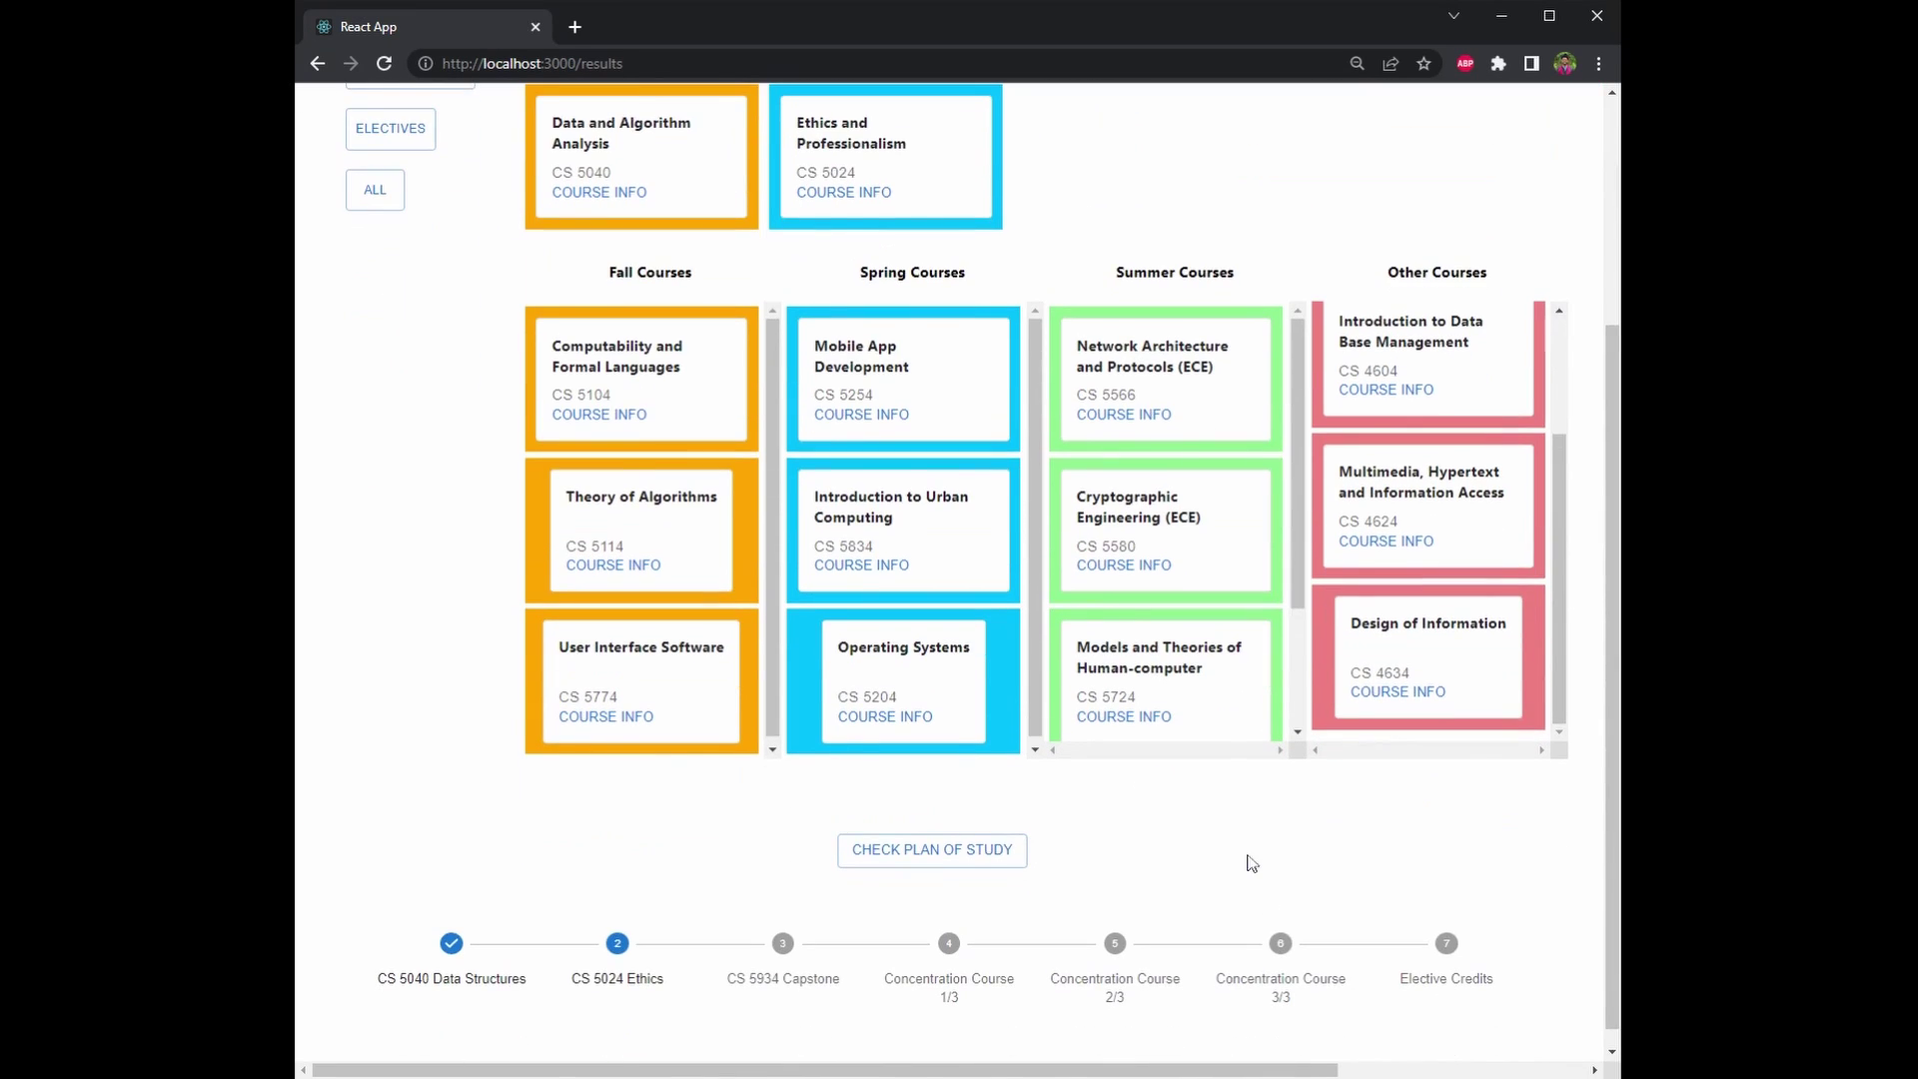
left_click(968, 856)
Step: Scroll to the top and zoom out so the whole plan fits on screen
scroll(1486, 493, "up", 3)
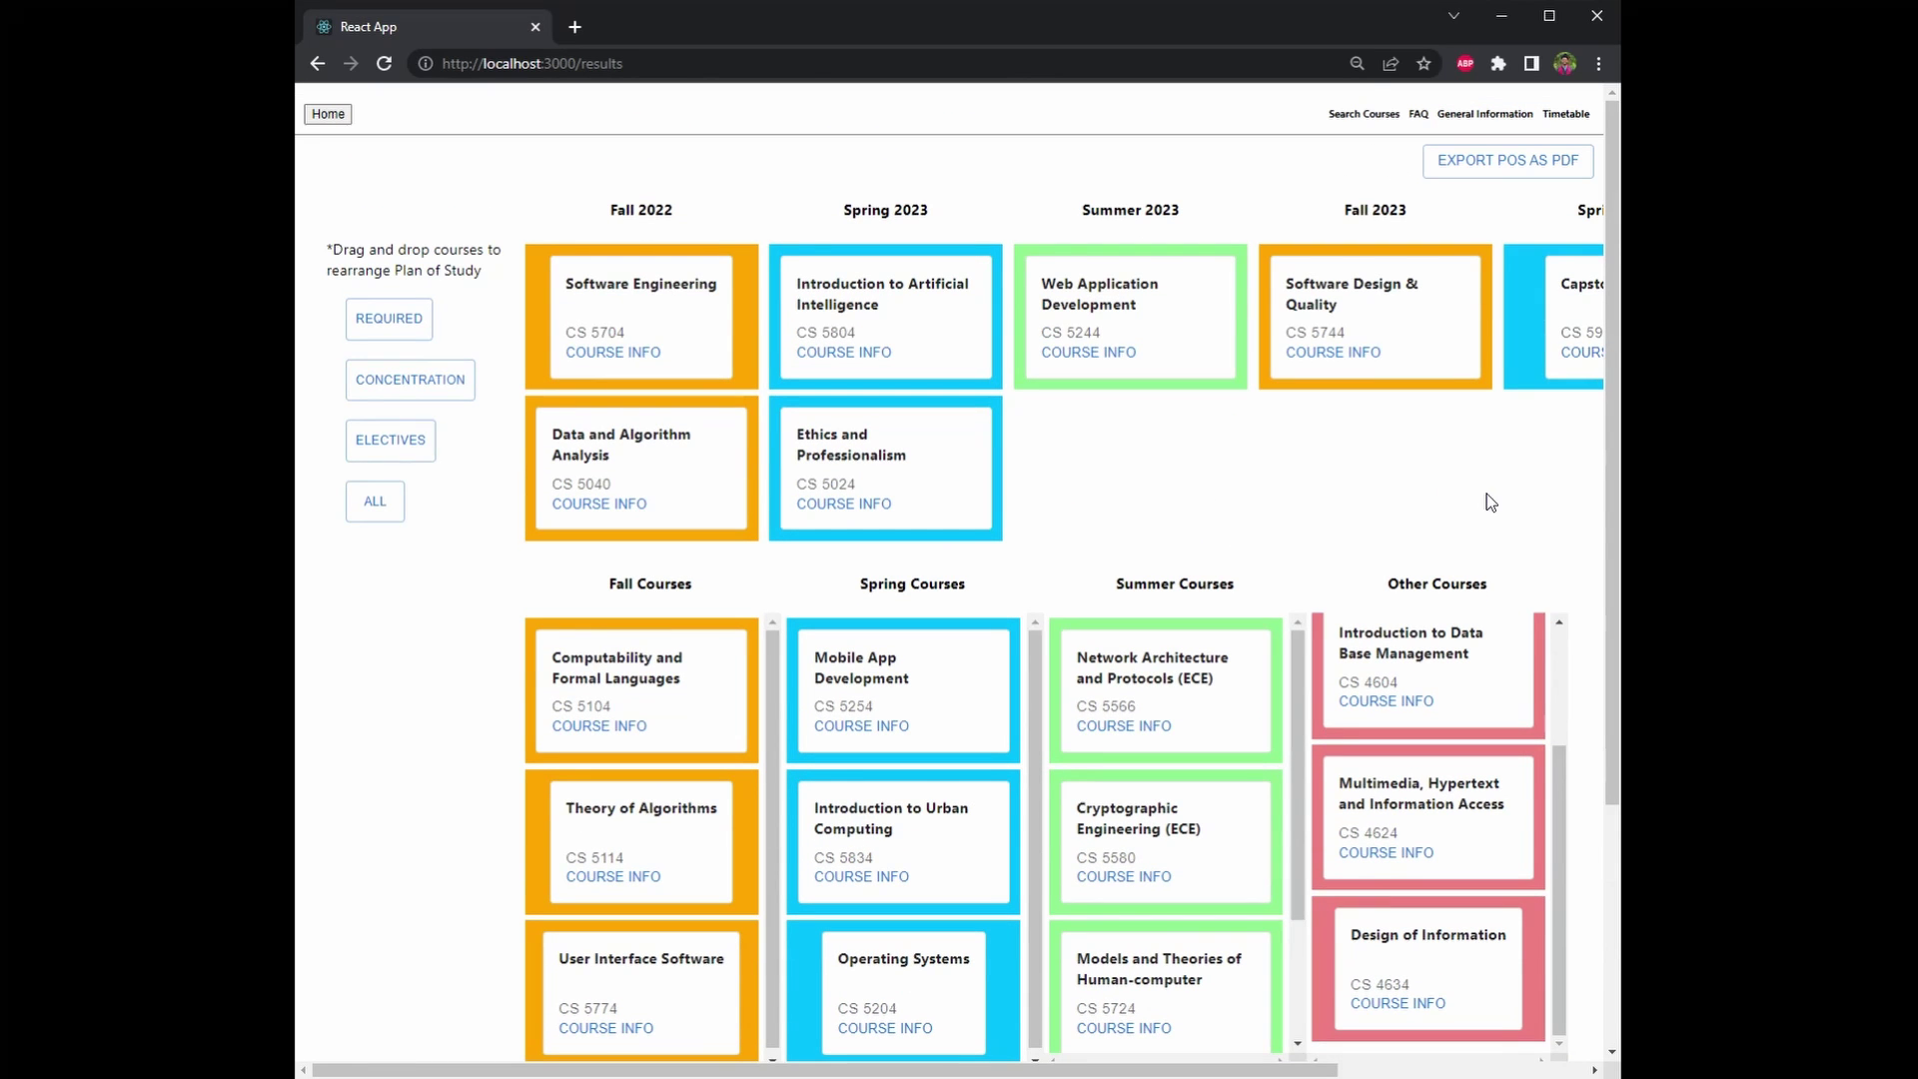
key("ctrl+minus")
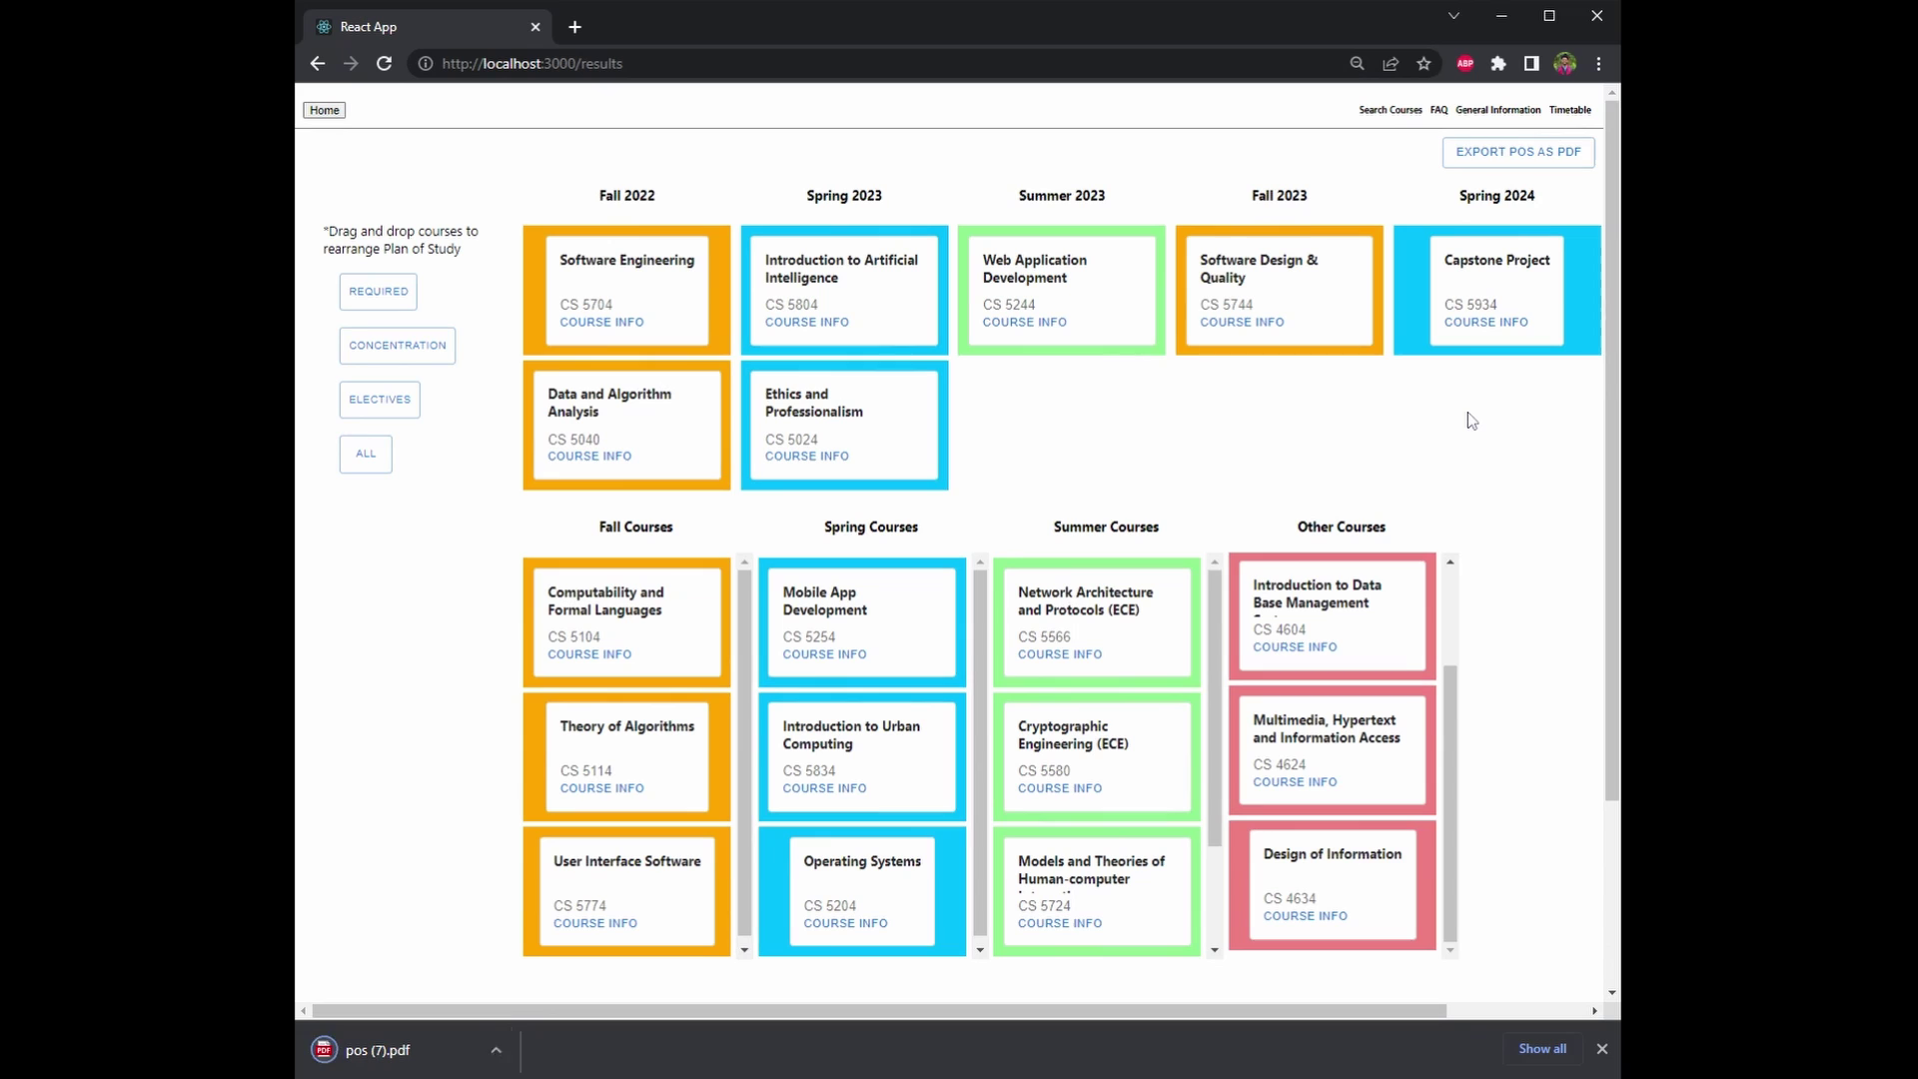
Step: Open the downloaded pos (7).pdf in Chrome's PDF viewer
left_click(430, 1043)
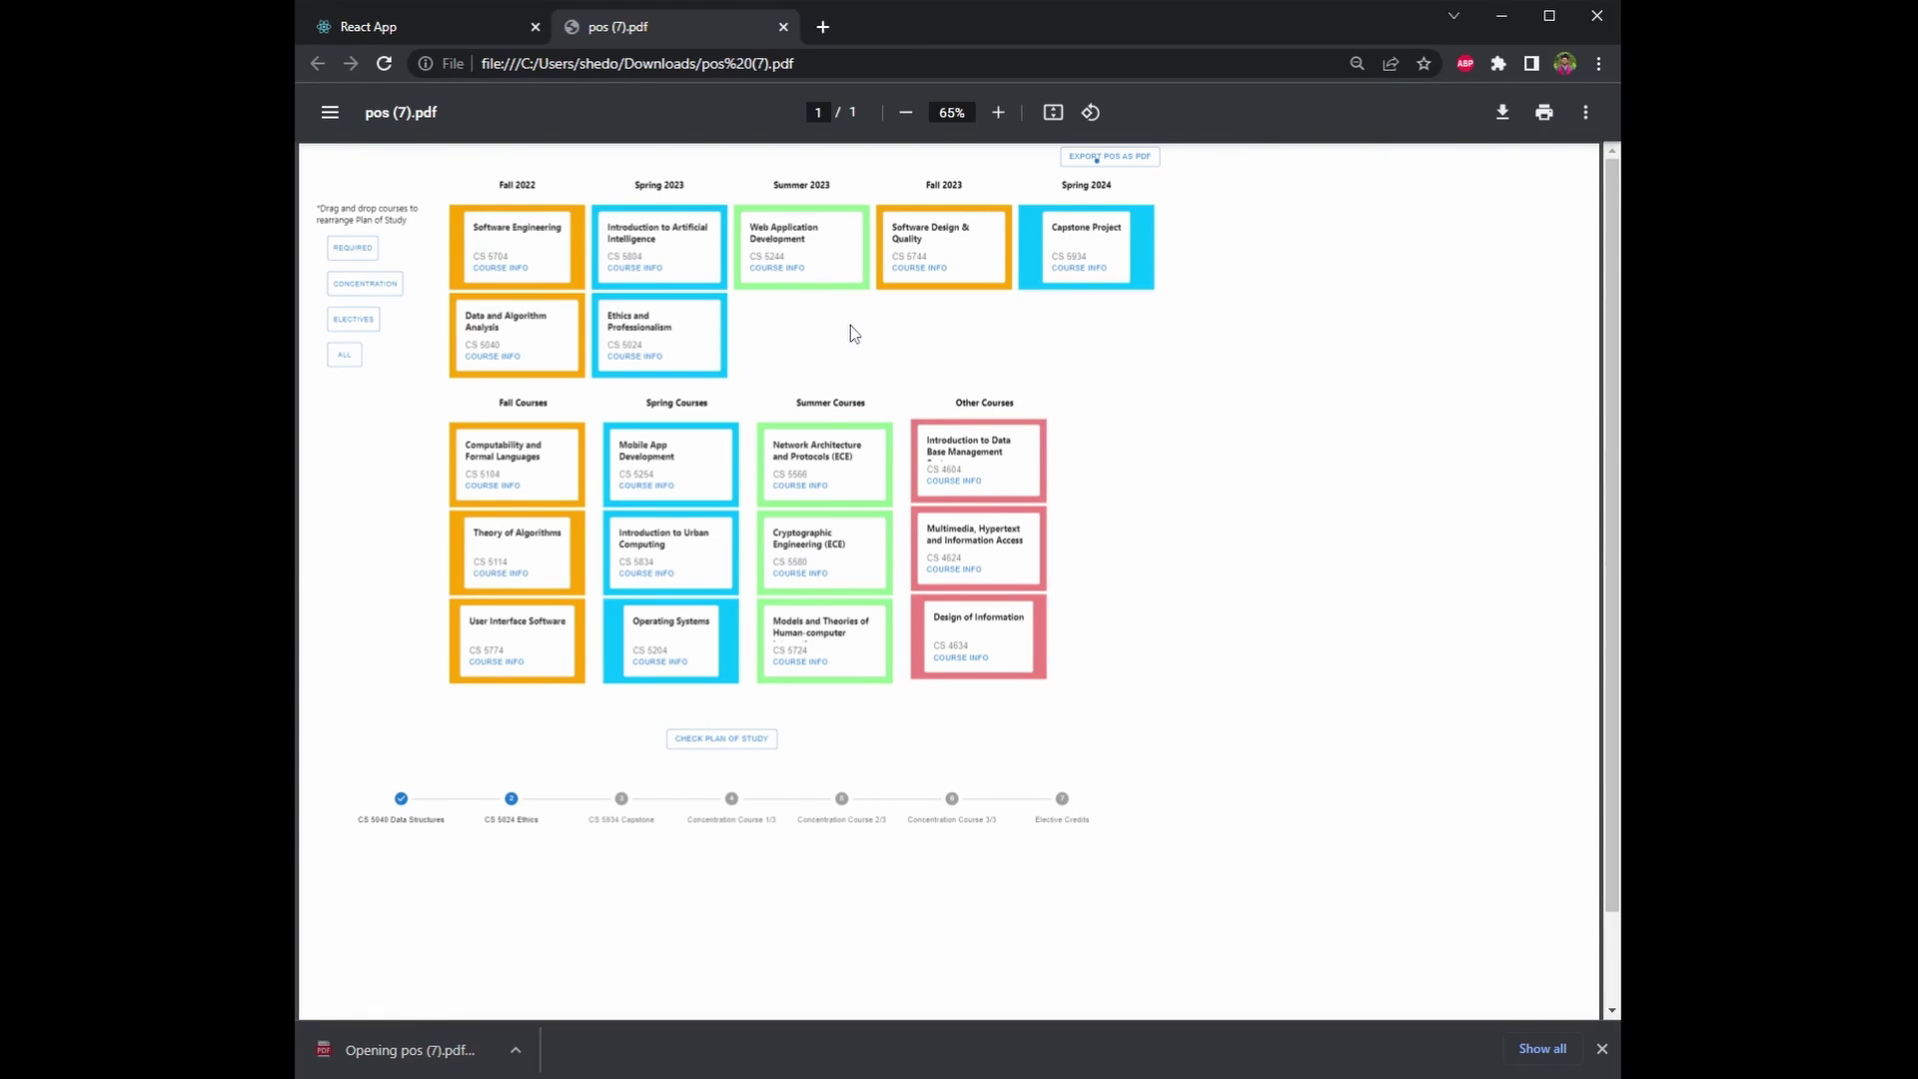